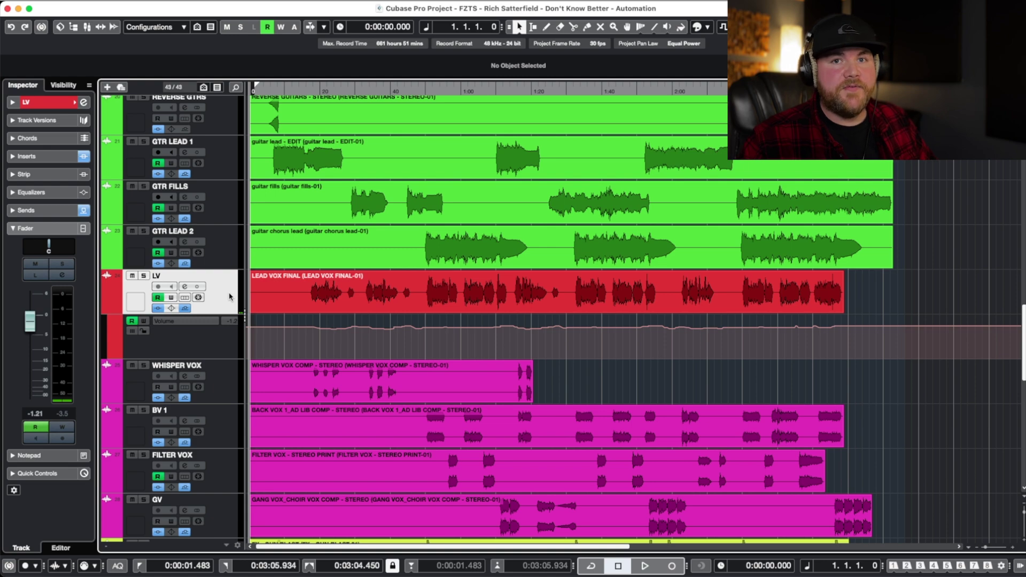
Try lowering the clip volume of the LEAD VOX FINAL event on the enlarged LV track, and undo it
key("shift+h")
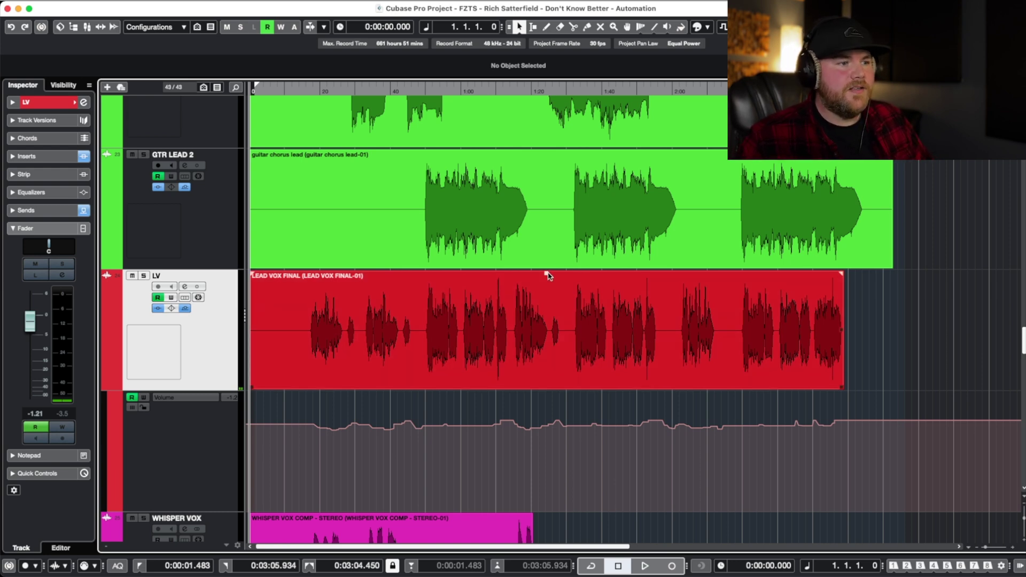
left_click_drag(549, 276, 539, 324)
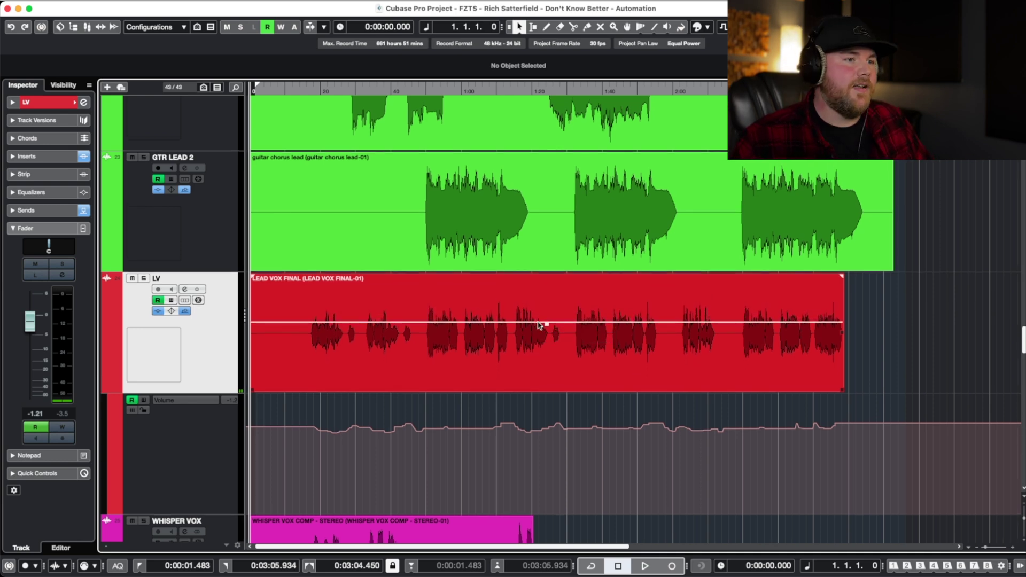
key("super+z")
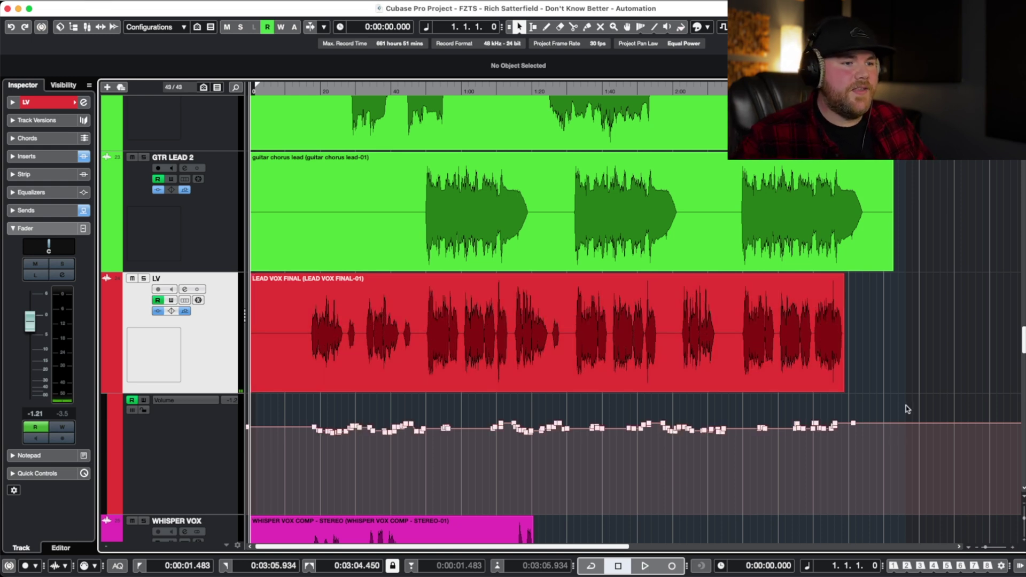
Delete all existing volume automation points on the LV track and enable automation writing for it
left_click_drag(907, 402, 238, 451)
key("Delete")
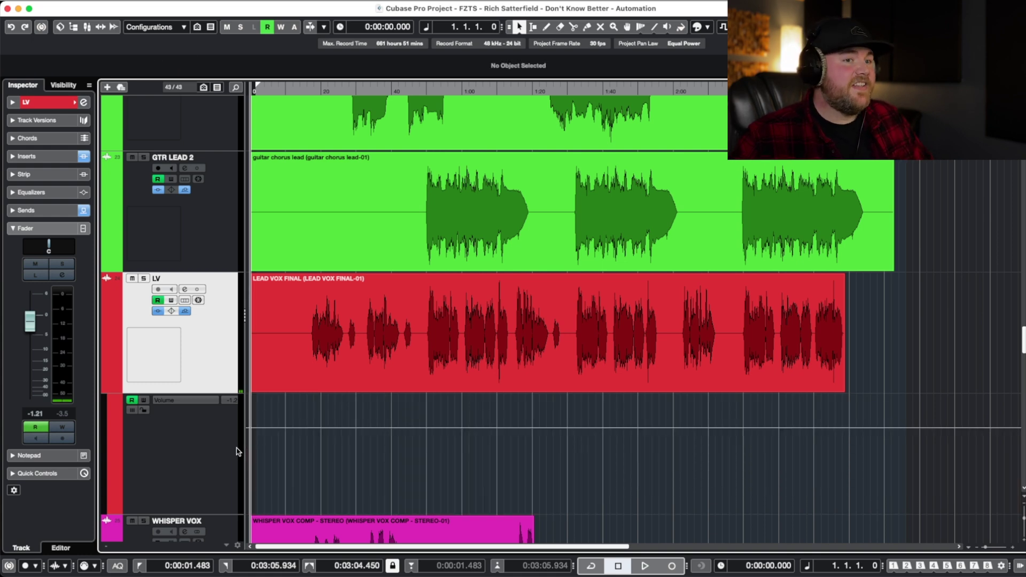
left_click(171, 301)
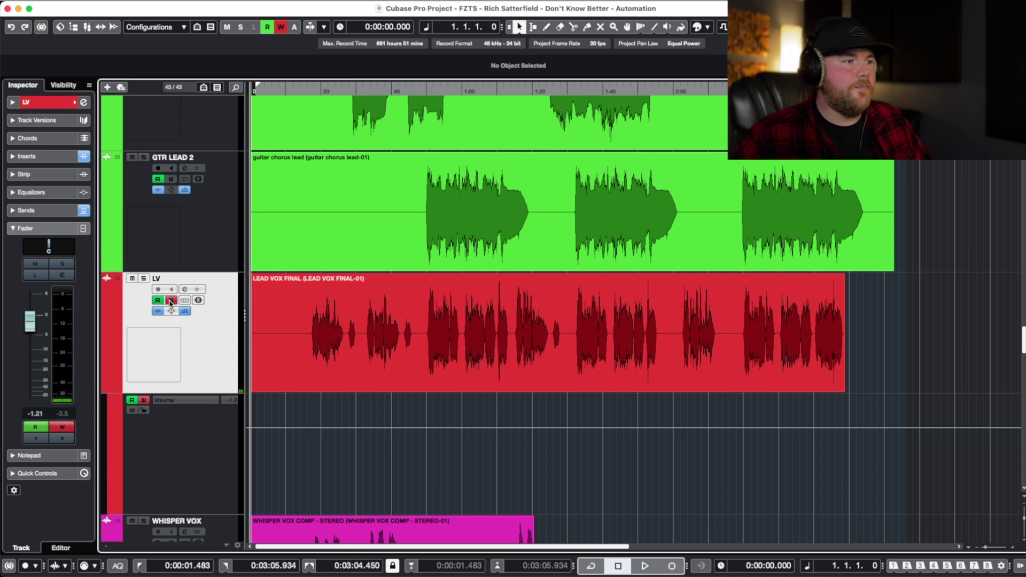
Record a test volume automation pass from the song start by moving the LV fader during playback, ending at -4.92 dB
key("space")
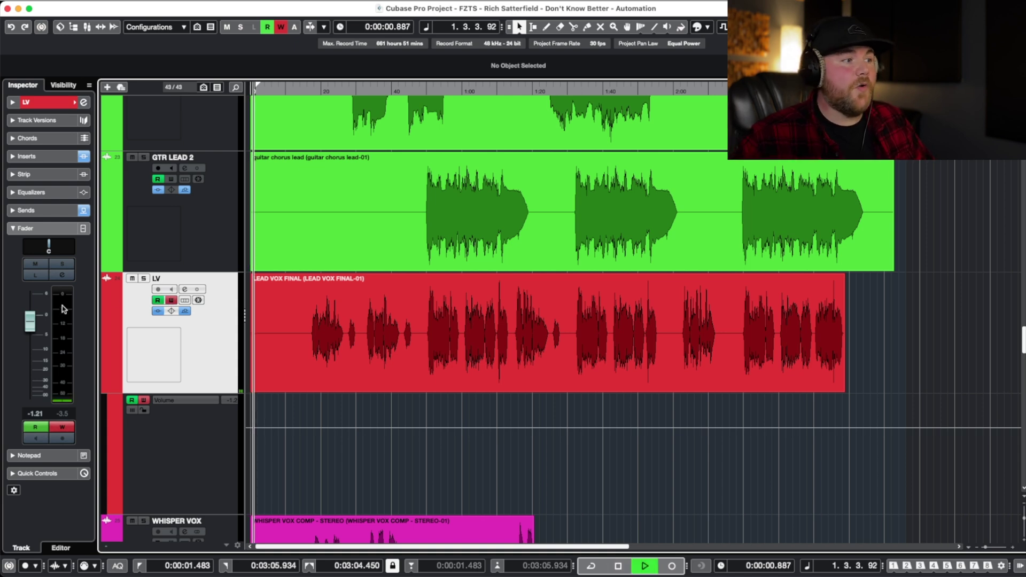
mouse_move(33, 321)
left_mouse_down()
mouse_move(31, 357)
mouse_move(33, 335)
left_mouse_up()
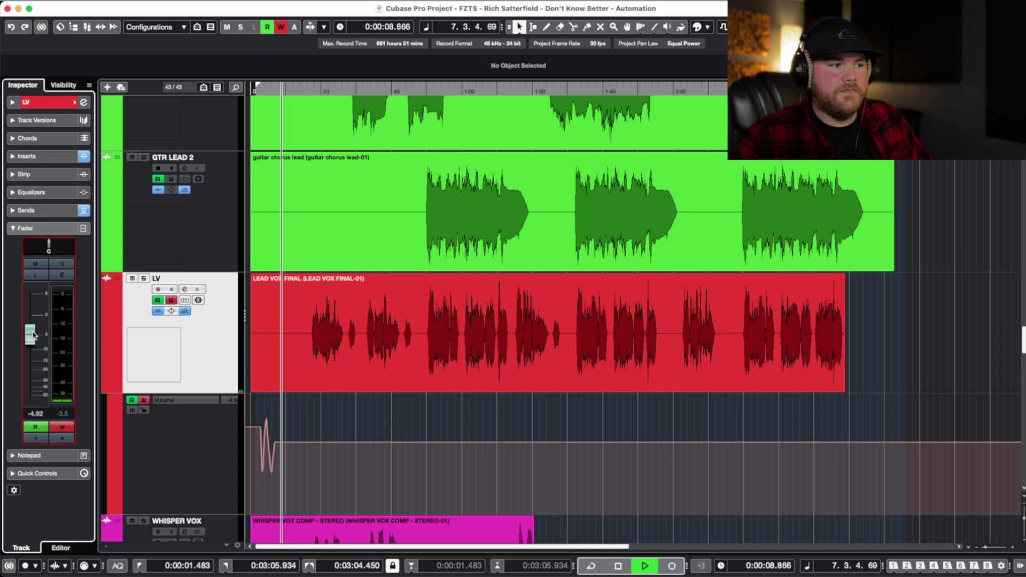
key("space")
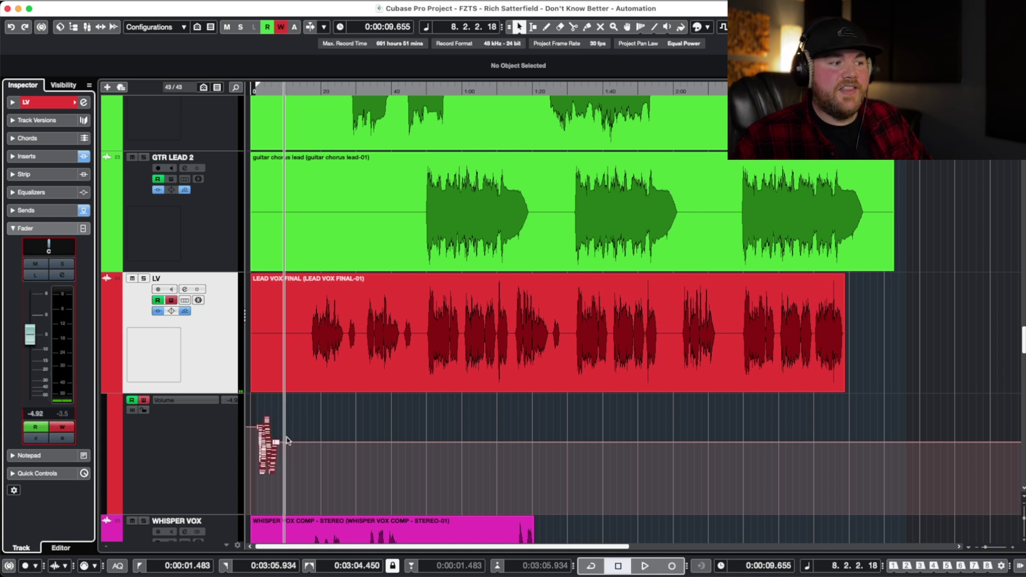
Play the recorded LV fader moves back from the project start to check how the fader follows the automation curve
scroll(255, 426, "up", 5)
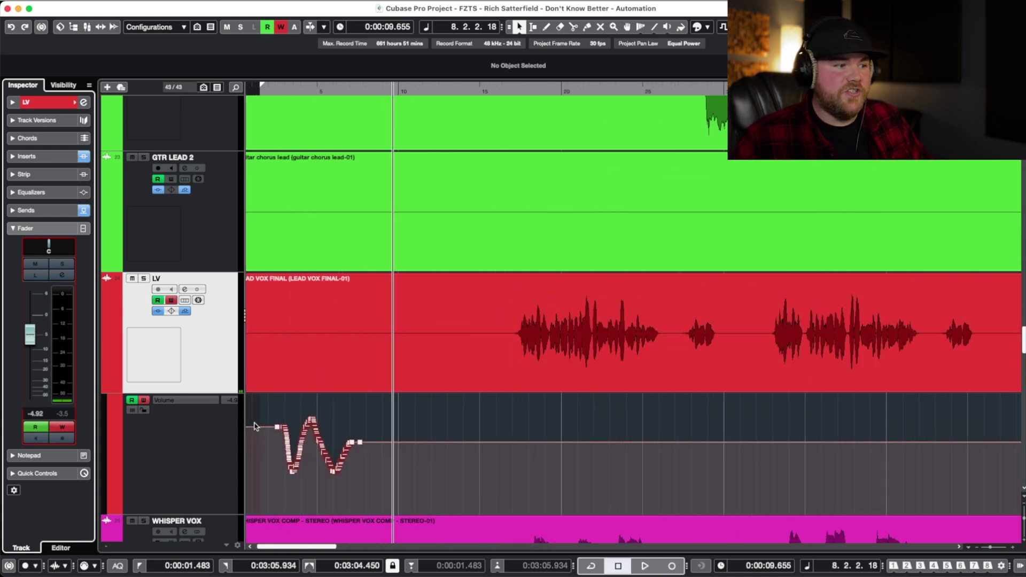
key("Home")
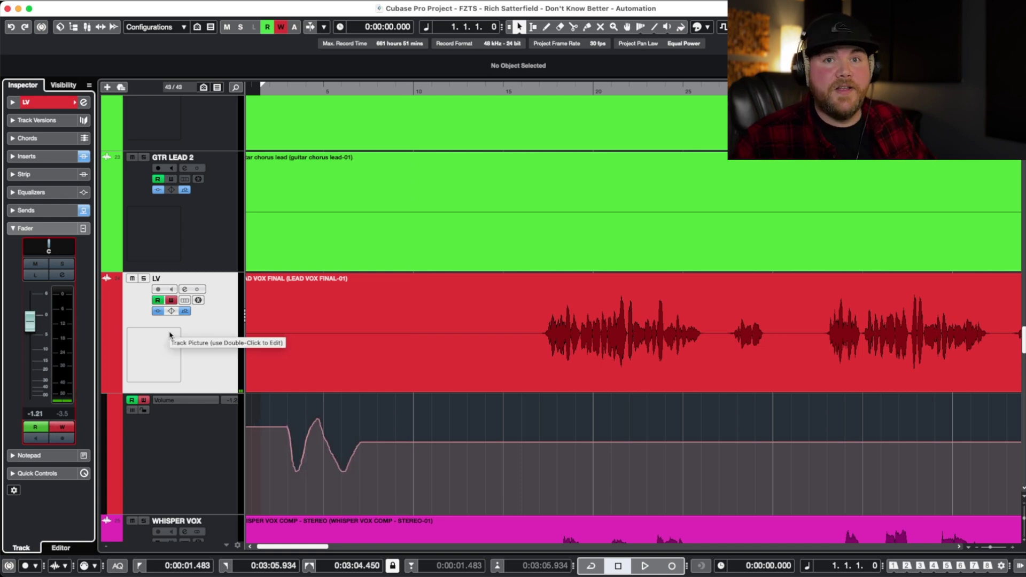
key("space")
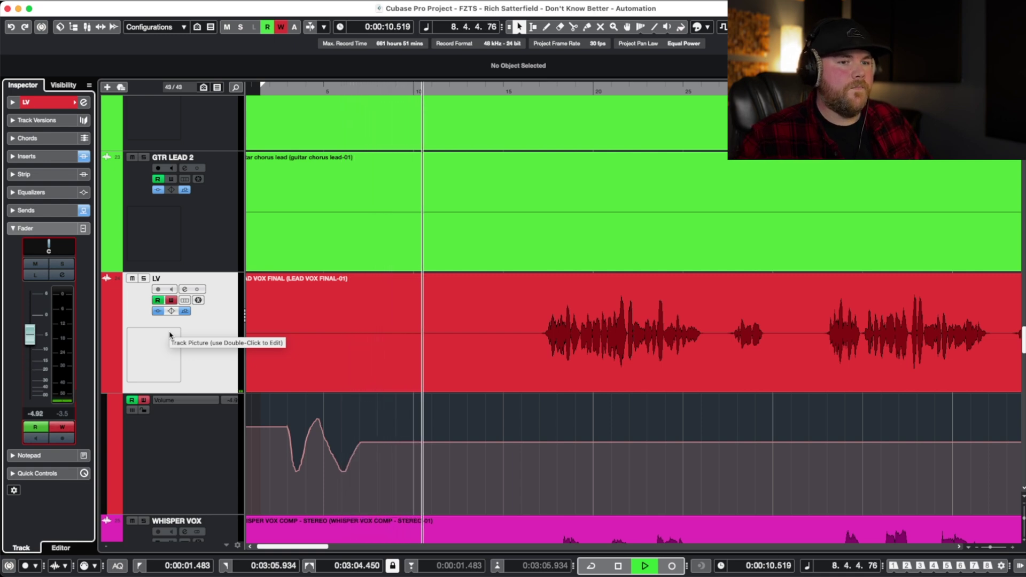
key("space")
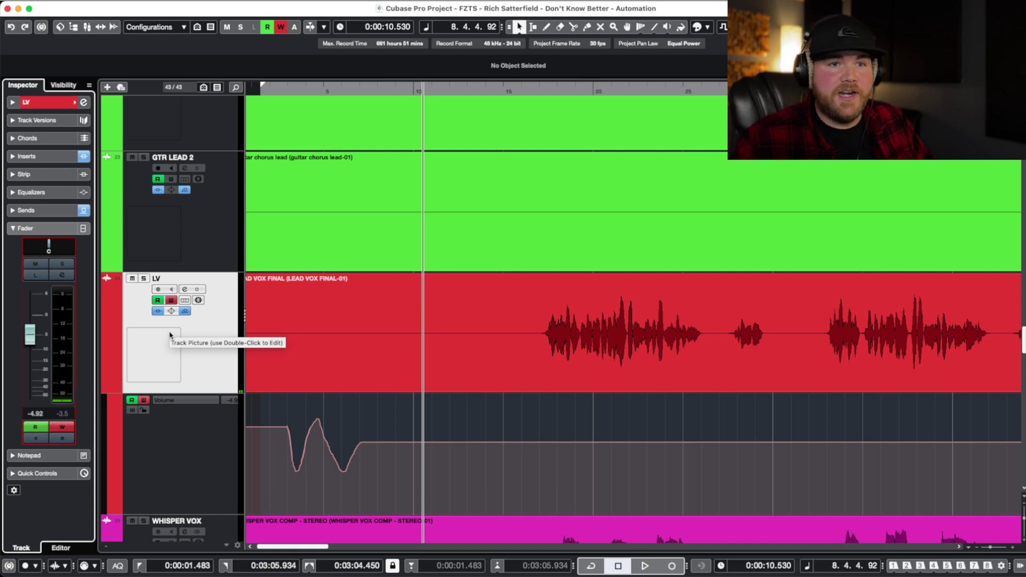
Add LV volume automation points at 0:48.858 and 1:30.115 and raise the section between them to -1.95 dB
key("g")
key("g")
scroll(586, 407, "up", 2)
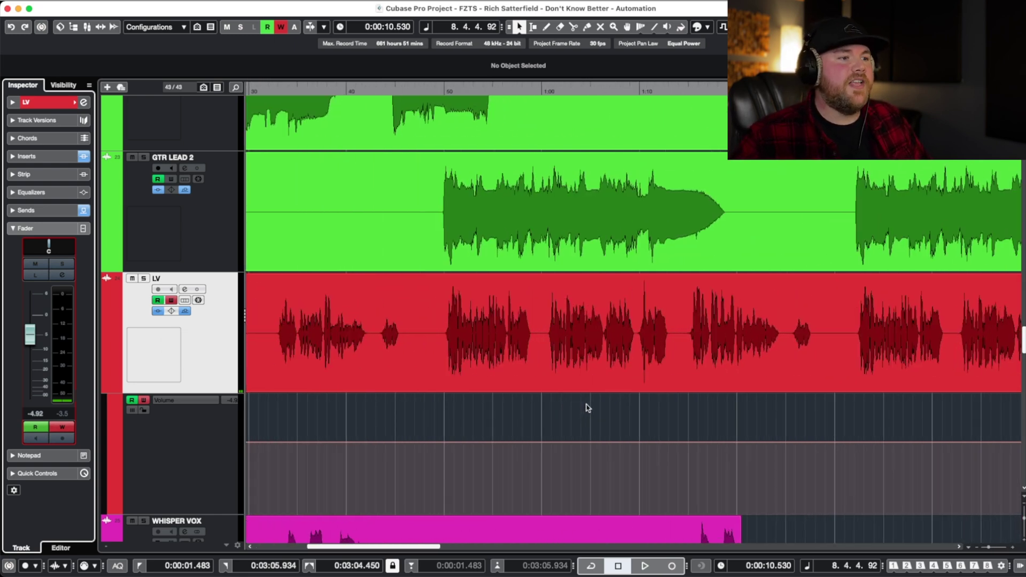
left_click(434, 443)
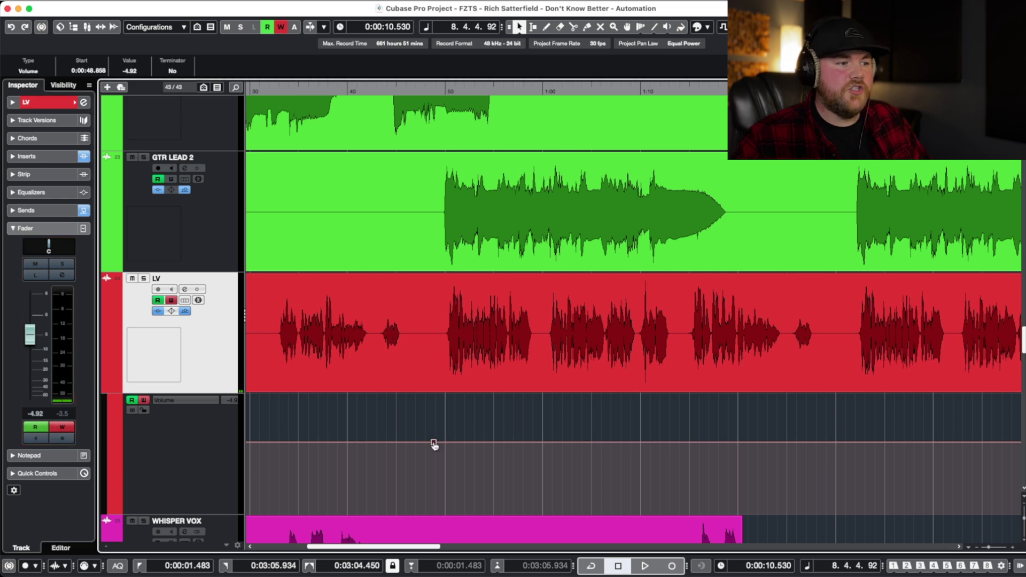
left_click(837, 443)
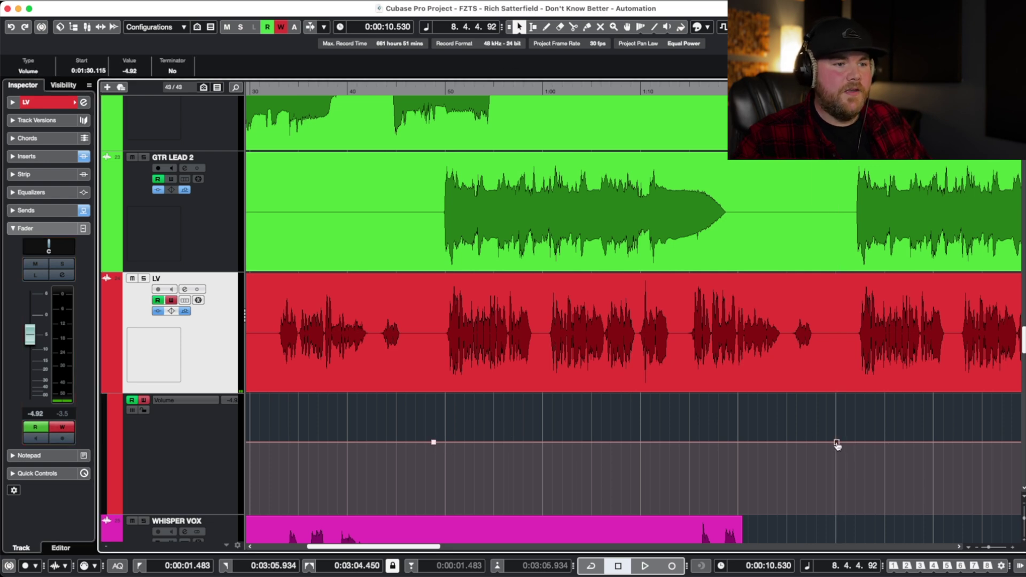
left_click_drag(636, 398, 637, 390)
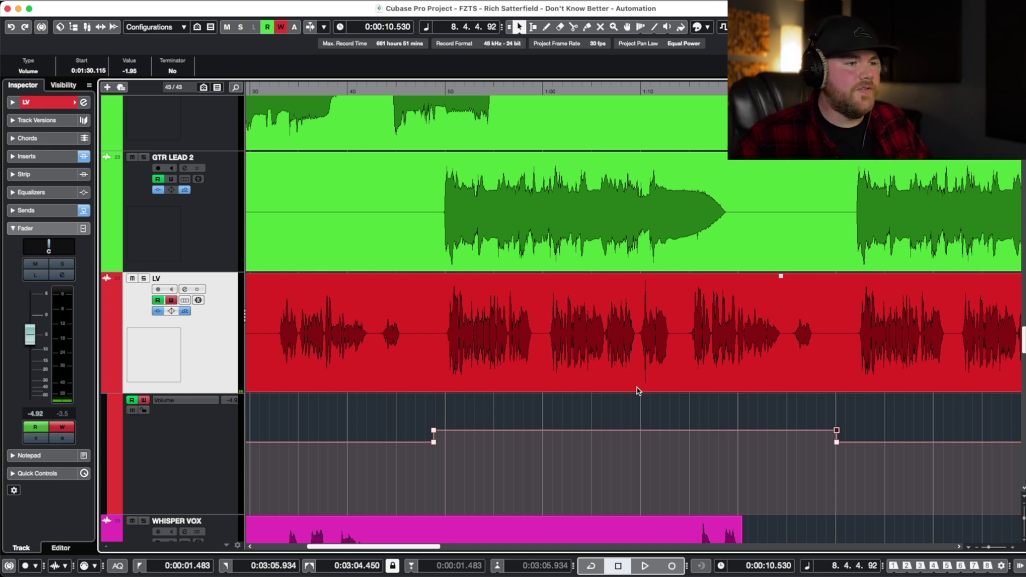
Undo the raised section, the added points and the recorded test fader moves on the LV volume lane
key("g")
key("g")
key("g")
key("g")
key("h")
key("h")
key("super+z")
key("super+z")
key("super+z")
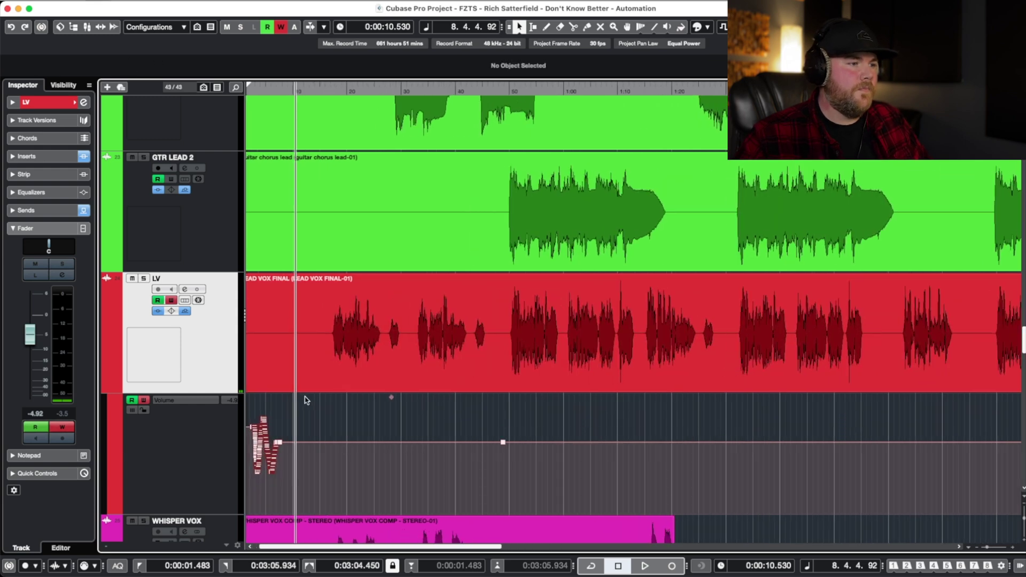
key("super+z")
key("h")
key("h")
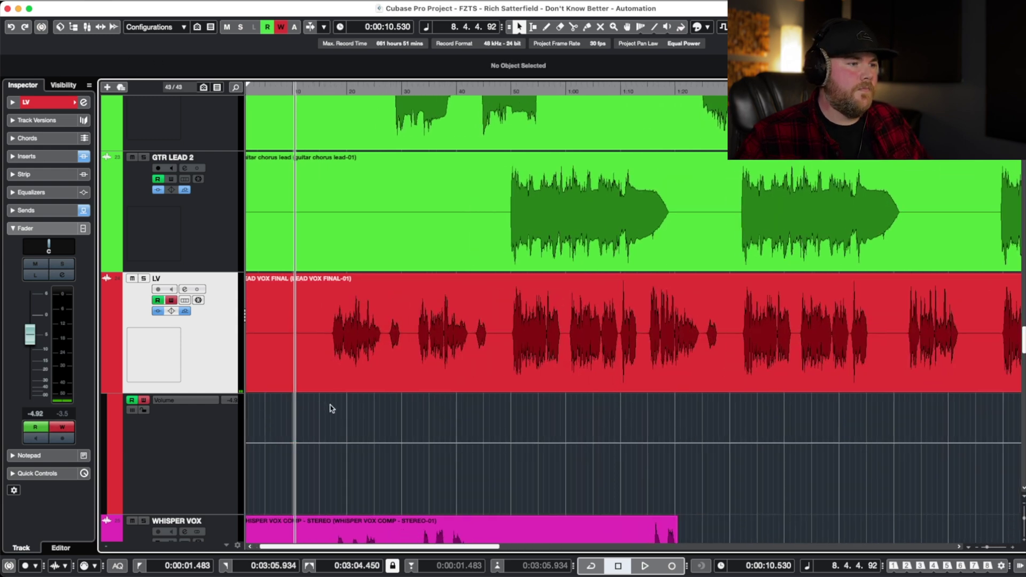
Record LV volume automation over the first vocal phrase, dipping the fader slightly from about 0:19 and bringing it back to -1.52 dB
key("space")
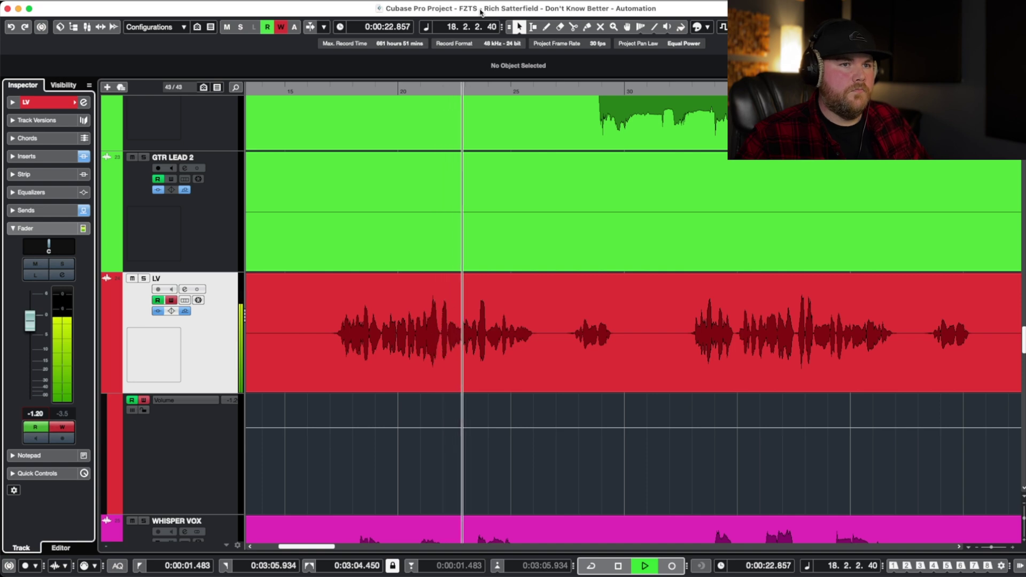
key("space")
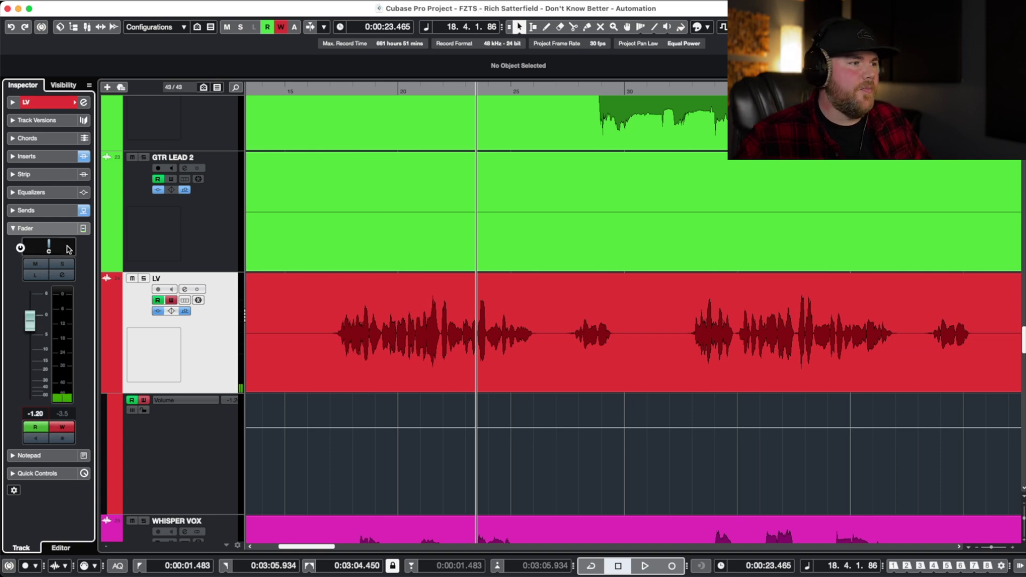
key("KP_0")
key("space")
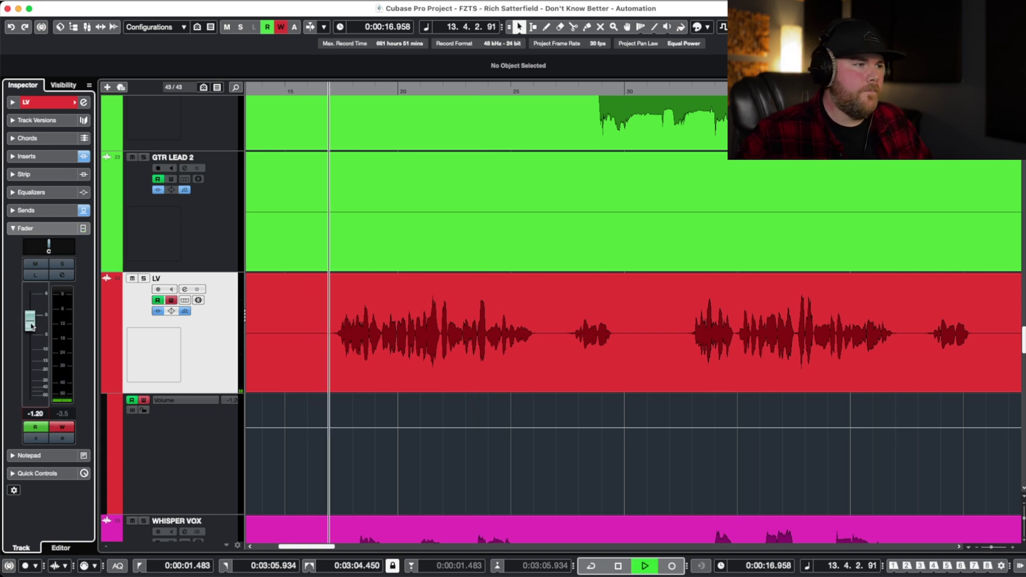
left_click(30, 323)
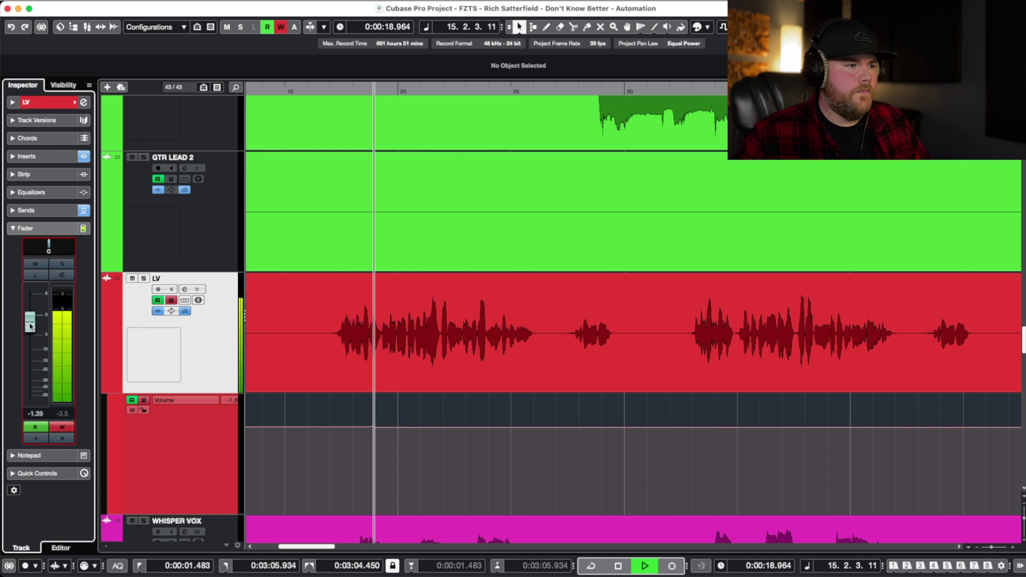
left_click_drag(30, 323, 30, 327)
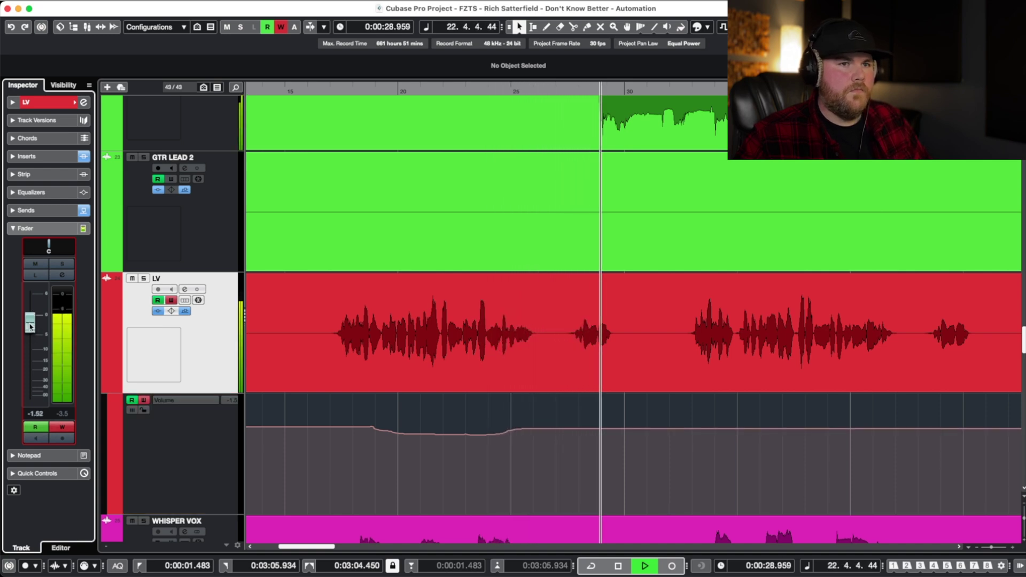
key("space")
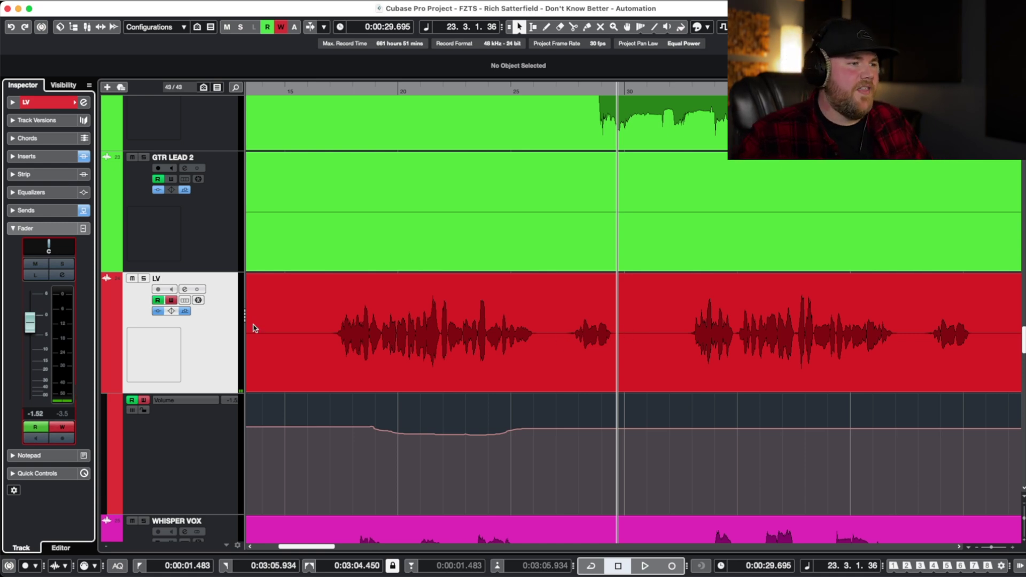
Rewind and record a fader raise to -0.44 dB on the LV track at about 0:29, near the end of the short vocal phrase
key("KP_Subtract")
key("space")
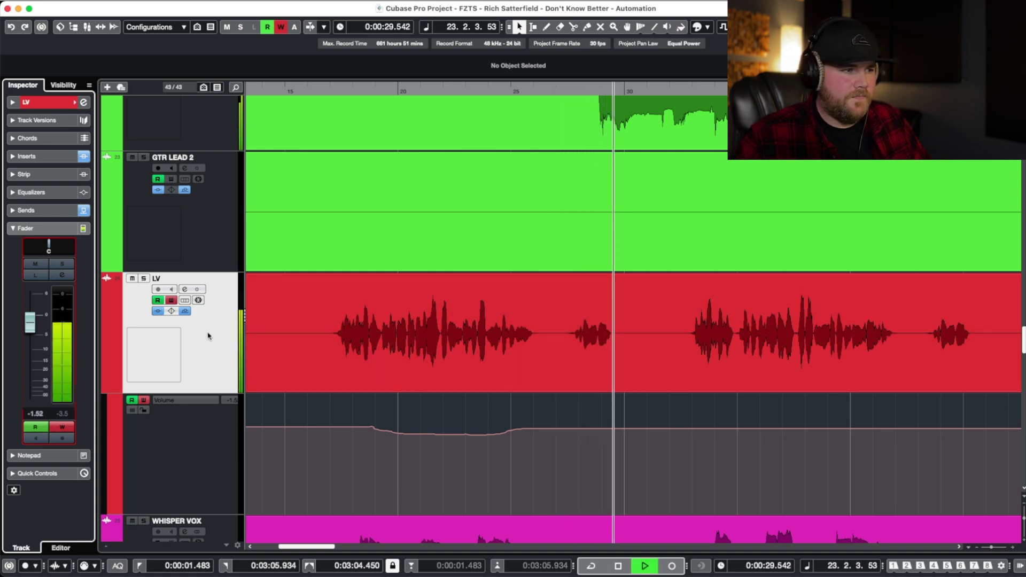
key("space")
key("space")
left_click_drag(30, 322, 30, 322)
key("space")
key("space")
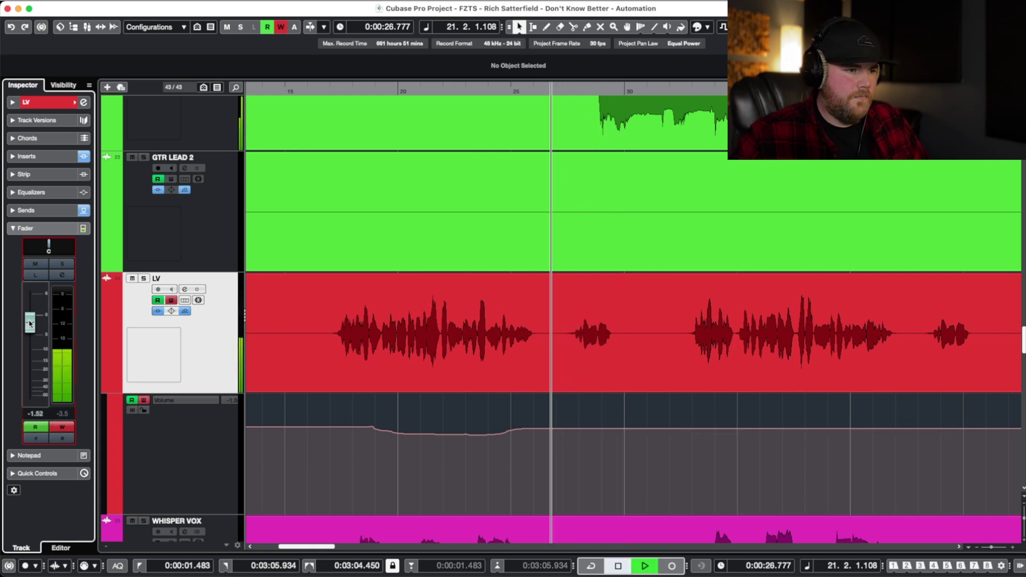
left_click_drag(29, 323, 32, 319)
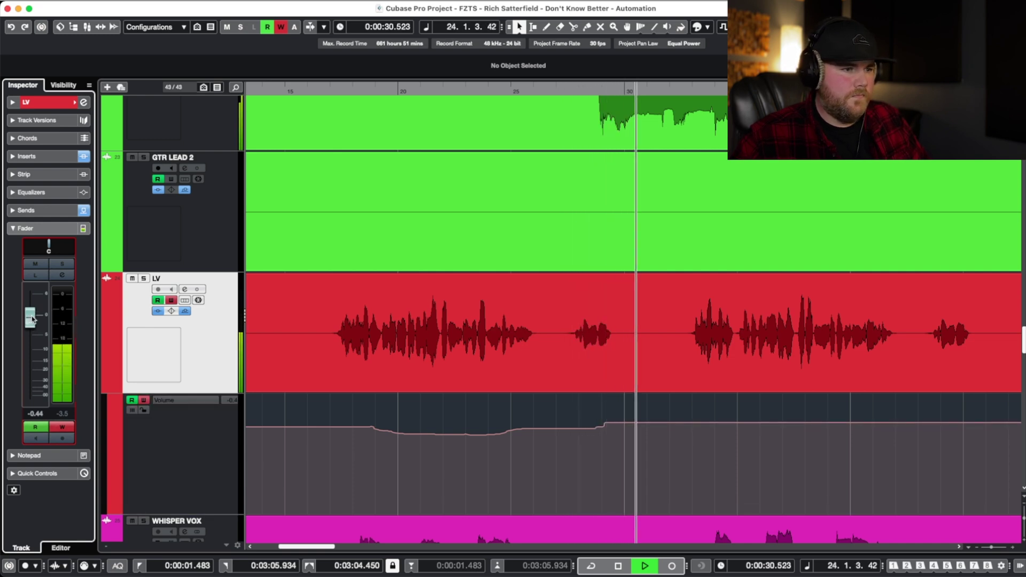
key("space")
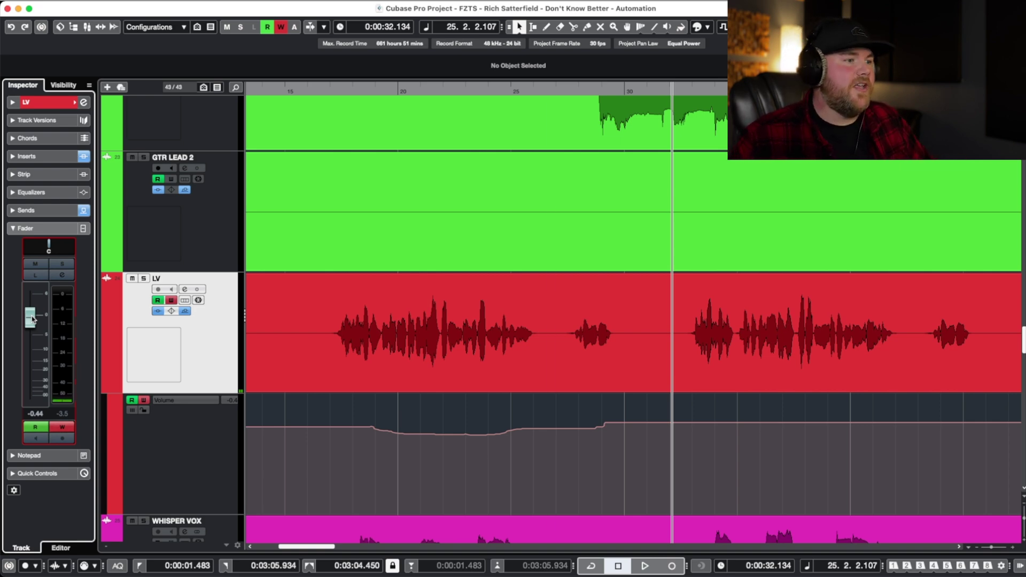
Play the opening vocal section again from about 0:17 to check the recorded LV volume automation
key("KP_Subtract")
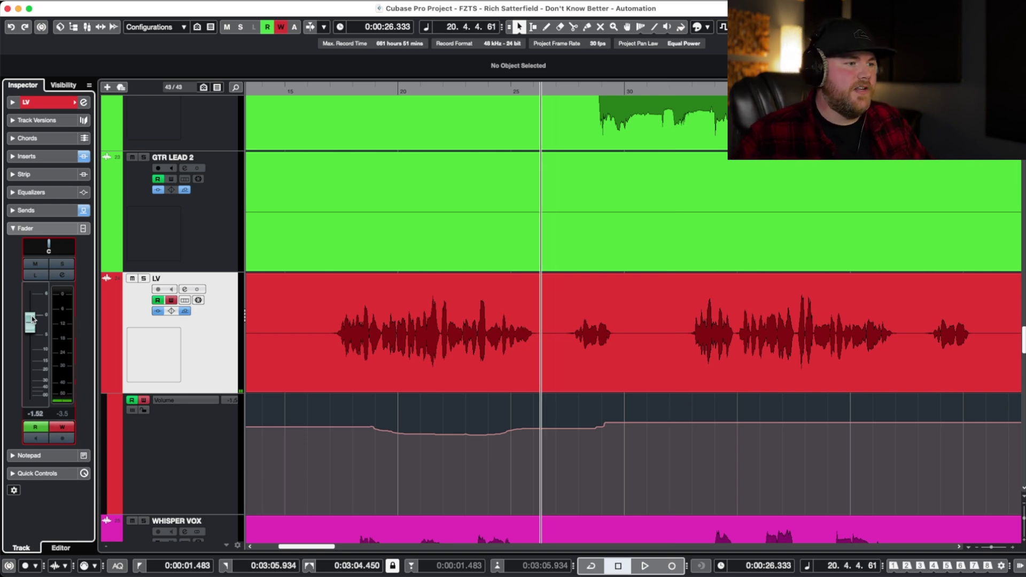
key("KP_Subtract")
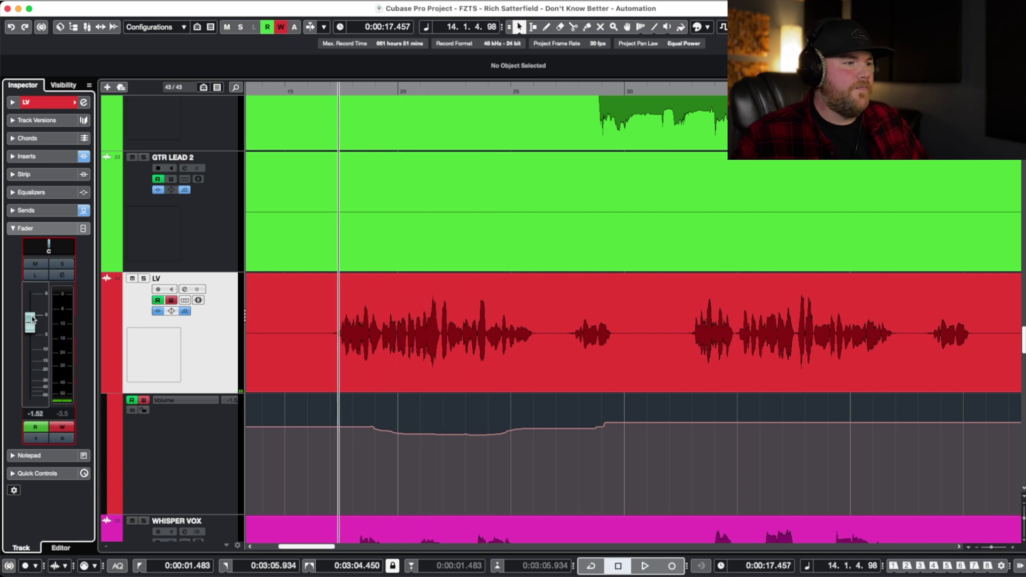
key("space")
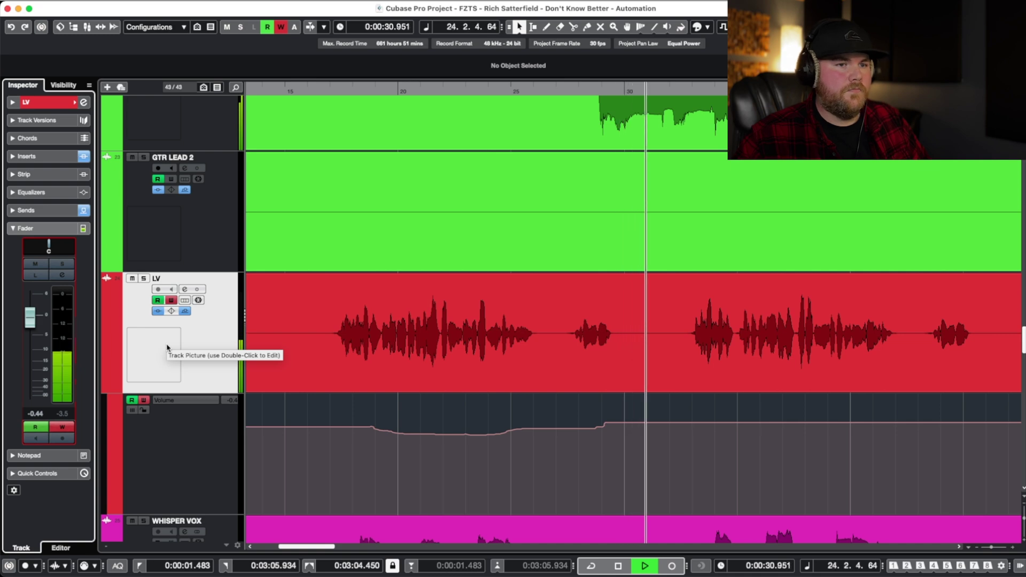
key("space")
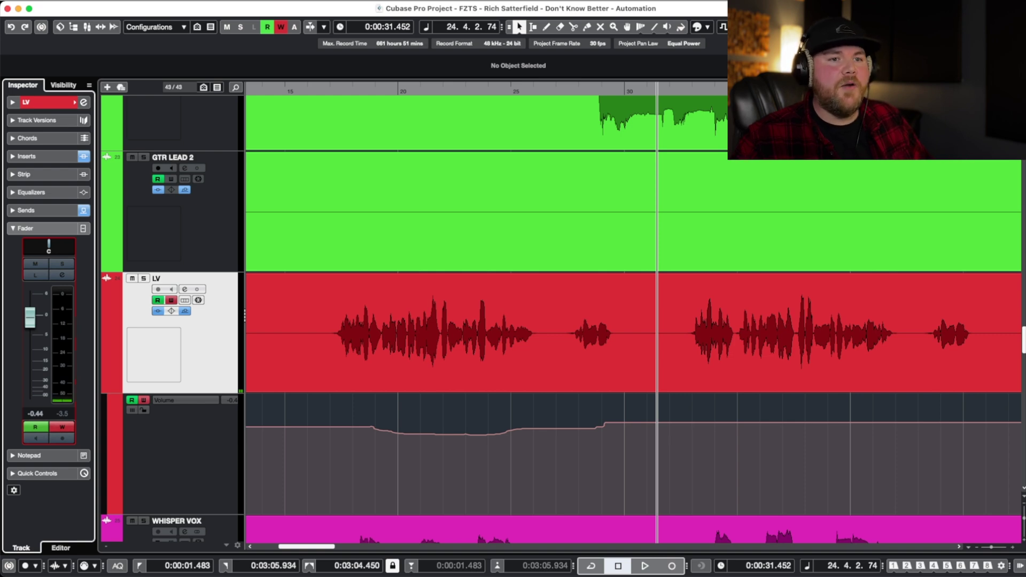
Add LV volume automation points at about 0:34.11 and 0:34.343, bracketing a single vocal syllable in the second phrase
left_click(729, 329)
scroll(693, 337, "up", 3)
scroll(694, 337, "up", 3)
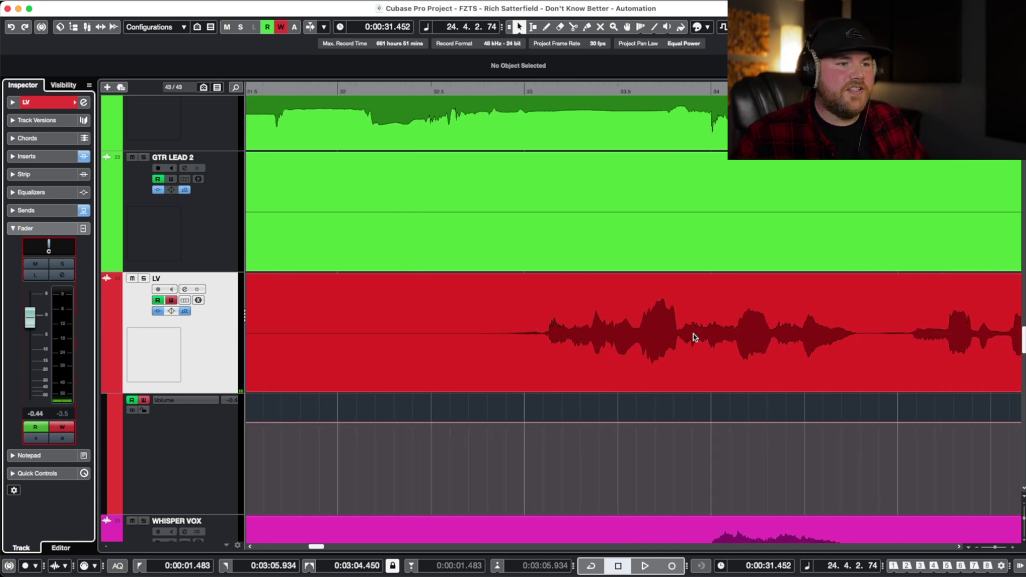
scroll(748, 354, "up", 4)
left_click(688, 433)
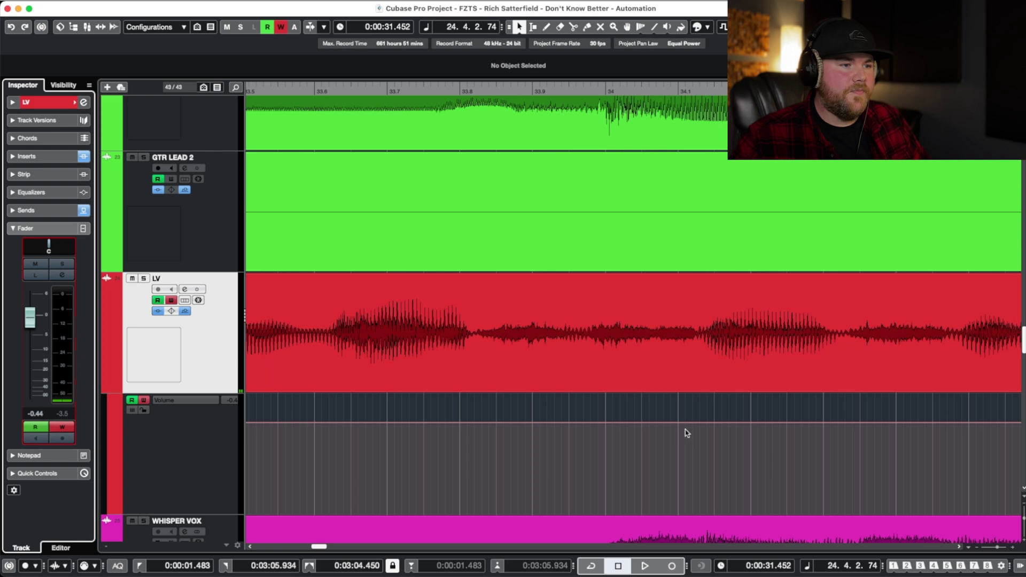
left_click(687, 423)
left_click(855, 422)
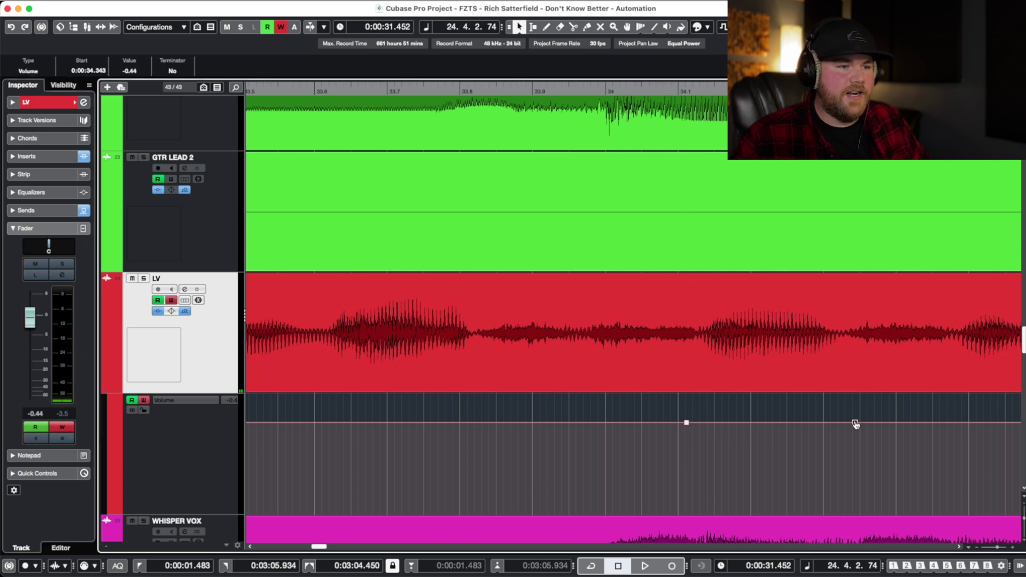
Raise the bracketed syllable's LV volume to 1.76 dB and add outer automation points at 0:34.099 and 0:34.357
left_click_drag(772, 400, 771, 390)
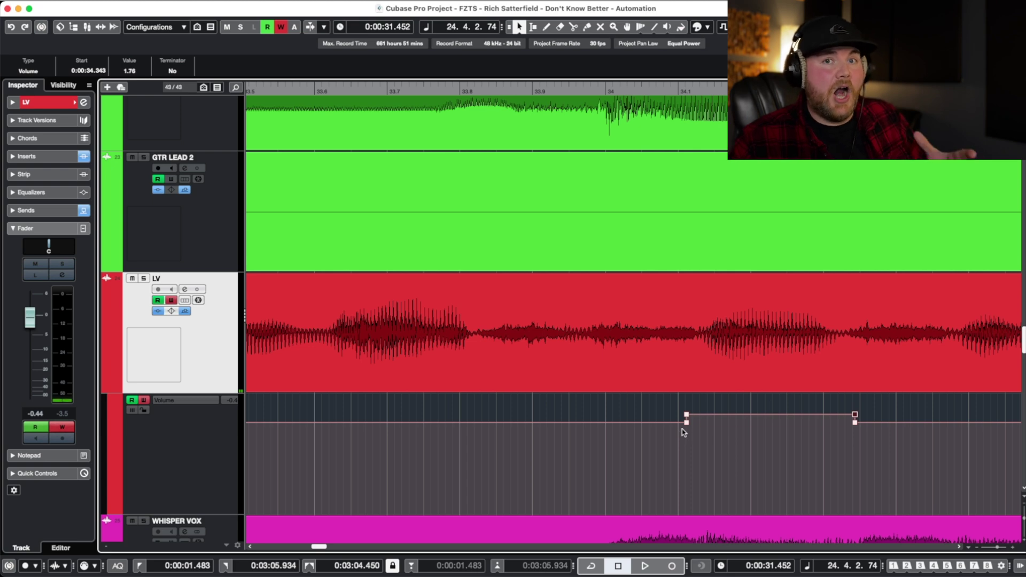
left_click(678, 423)
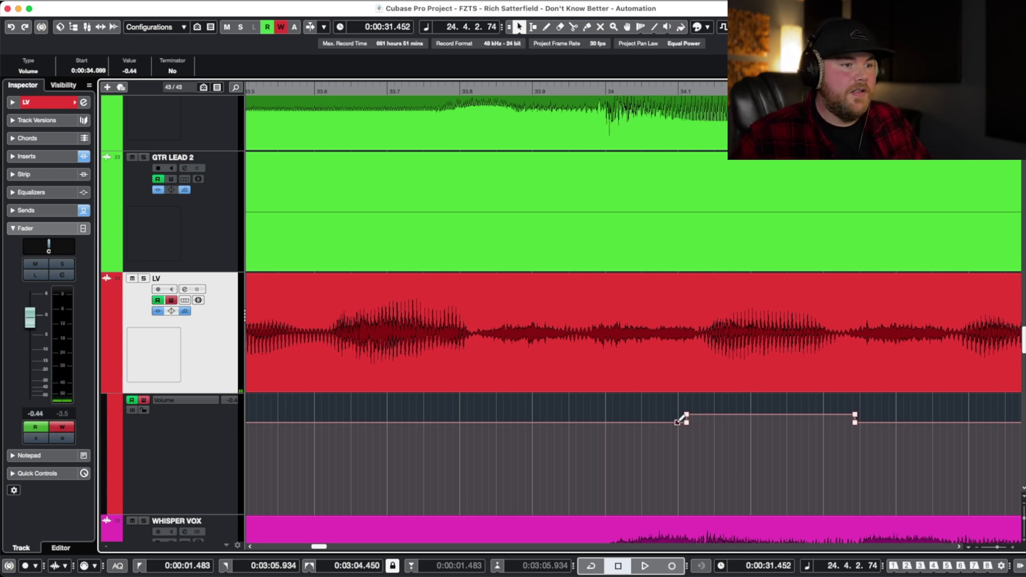
left_click(865, 422)
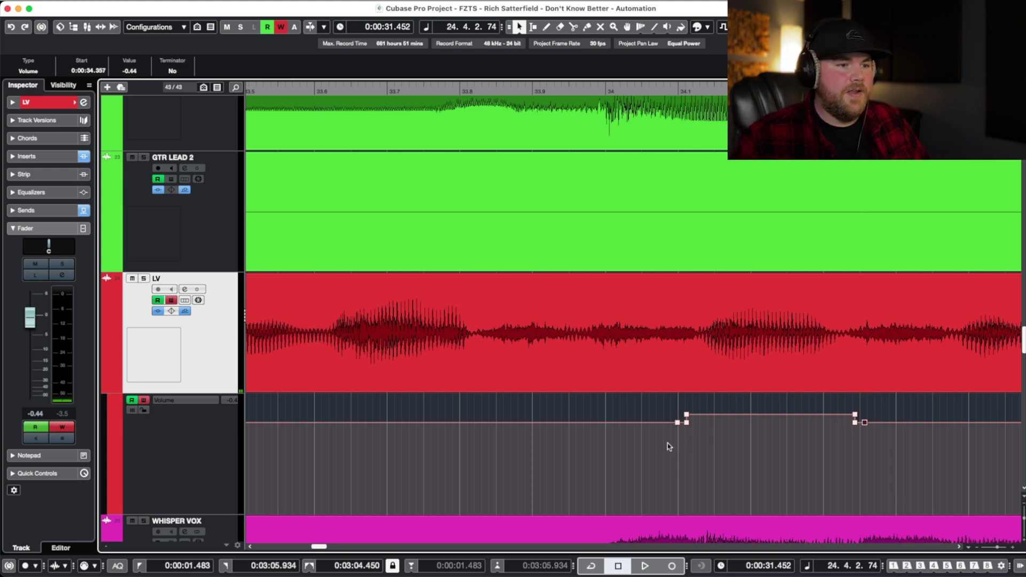
Remove the lower automation points at both edges of the boosted syllable so the volume ramps from the outer points
left_click(683, 424)
left_click(691, 423)
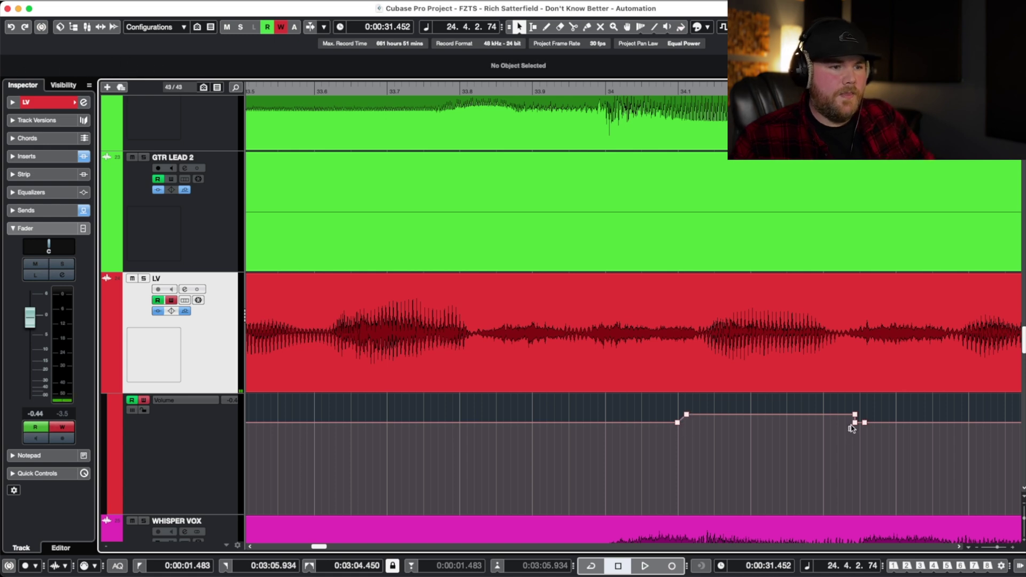
left_click(859, 424)
Play the second vocal phrase from just before 0:32 to check the syllable's volume boost
scroll(688, 258, "down", 5)
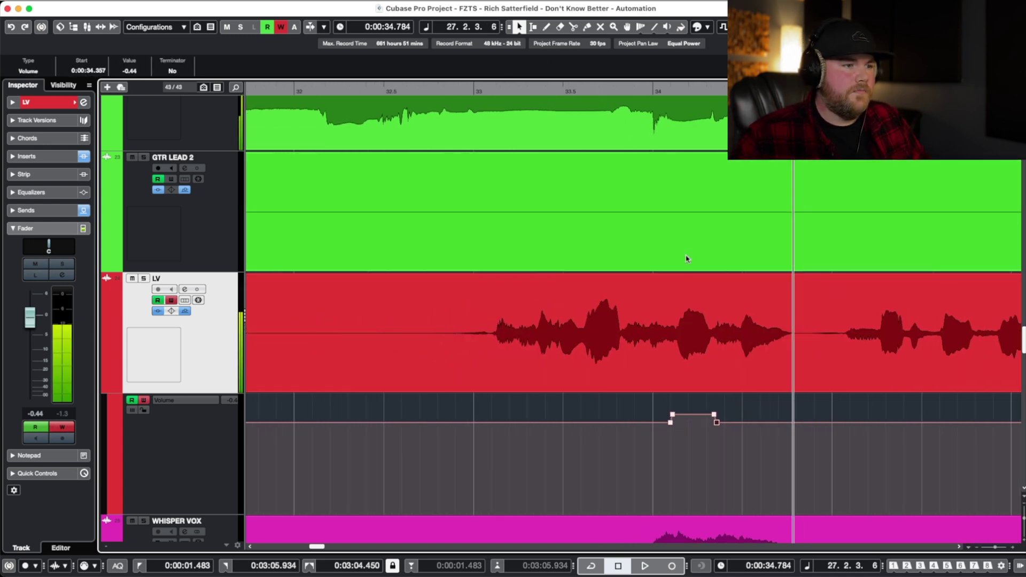
left_click(435, 88)
key("space")
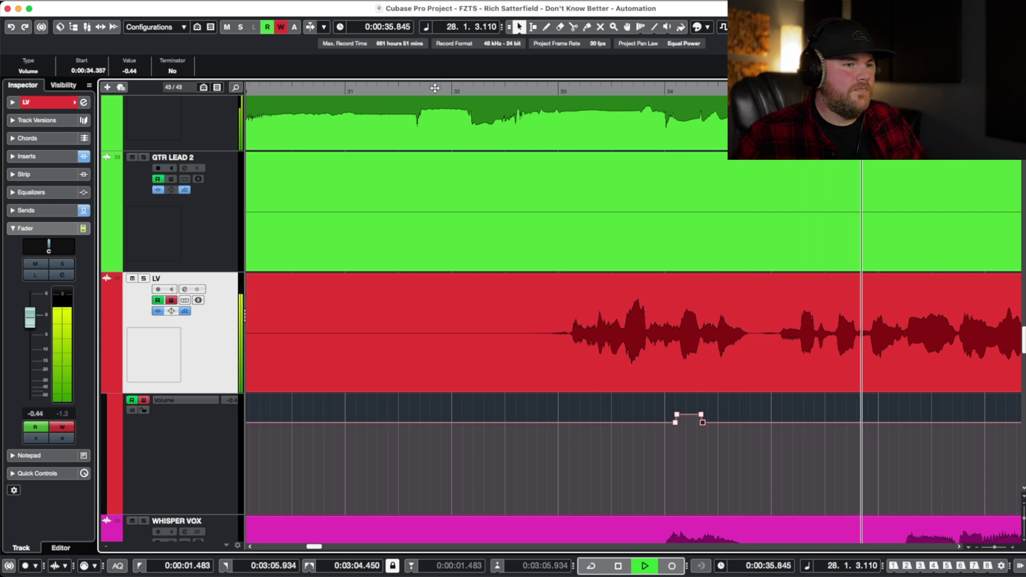
key("space")
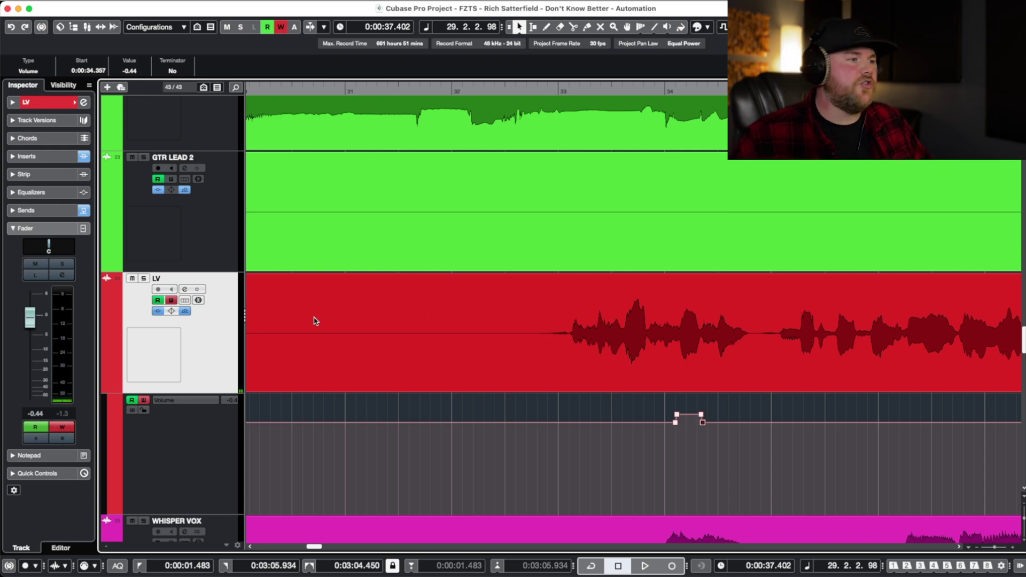
Turn off automation writing on the LV track and load REQ 2 Mono into its insert slot after L2 Mono
left_click(172, 300)
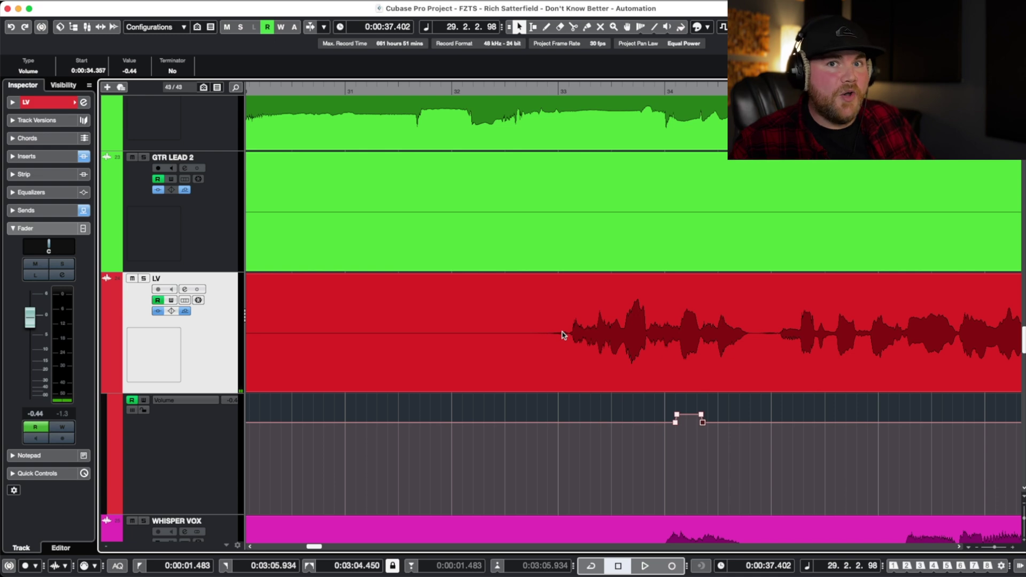
key("g")
key("g")
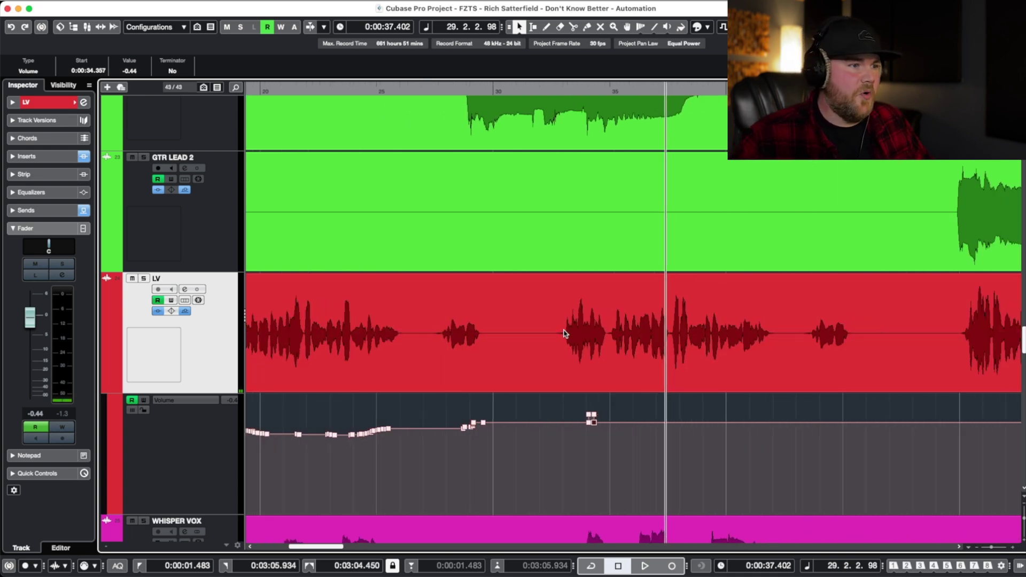
scroll(329, 326, "up", 2)
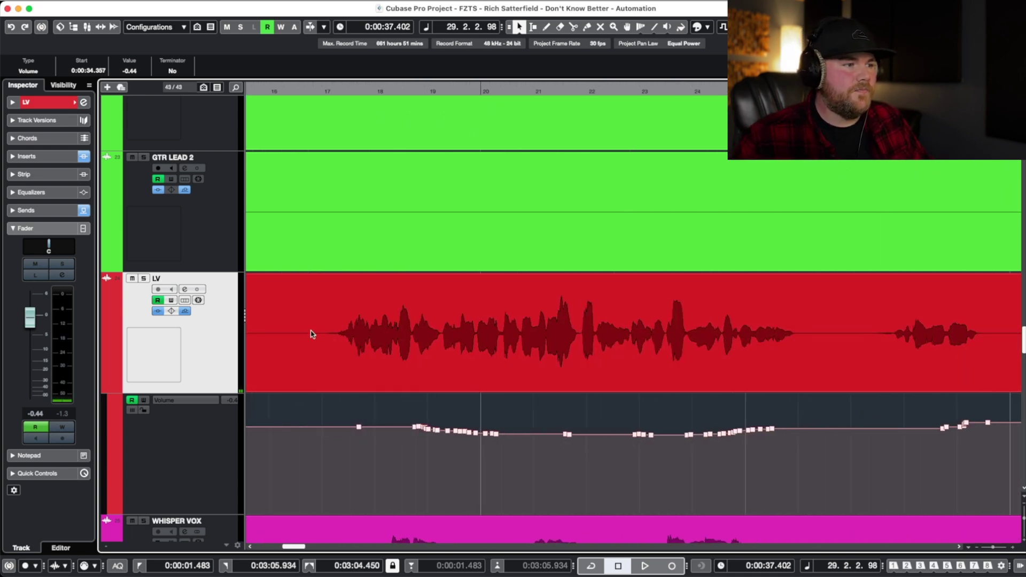
left_click(52, 159)
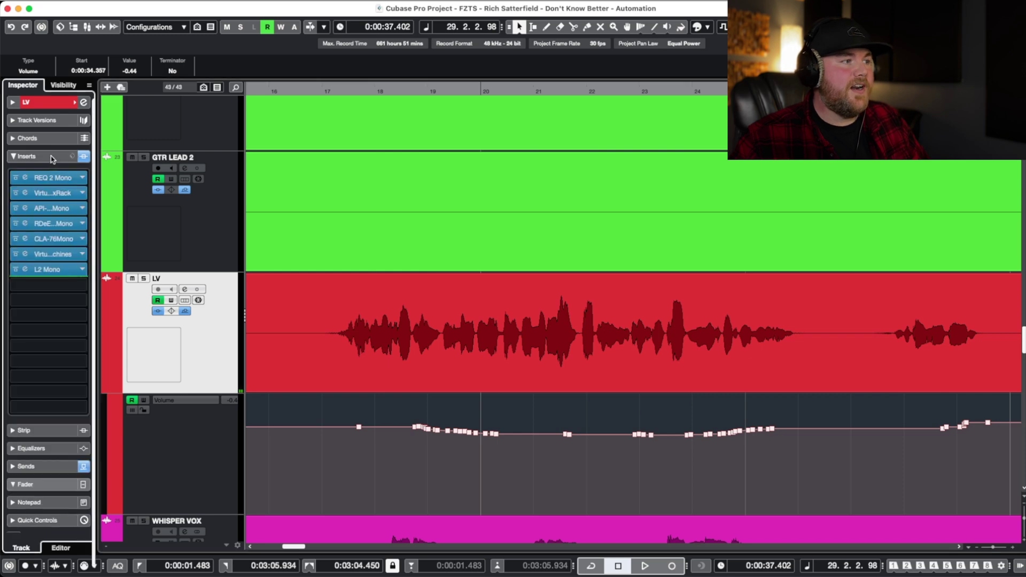
left_click(39, 289)
type("req")
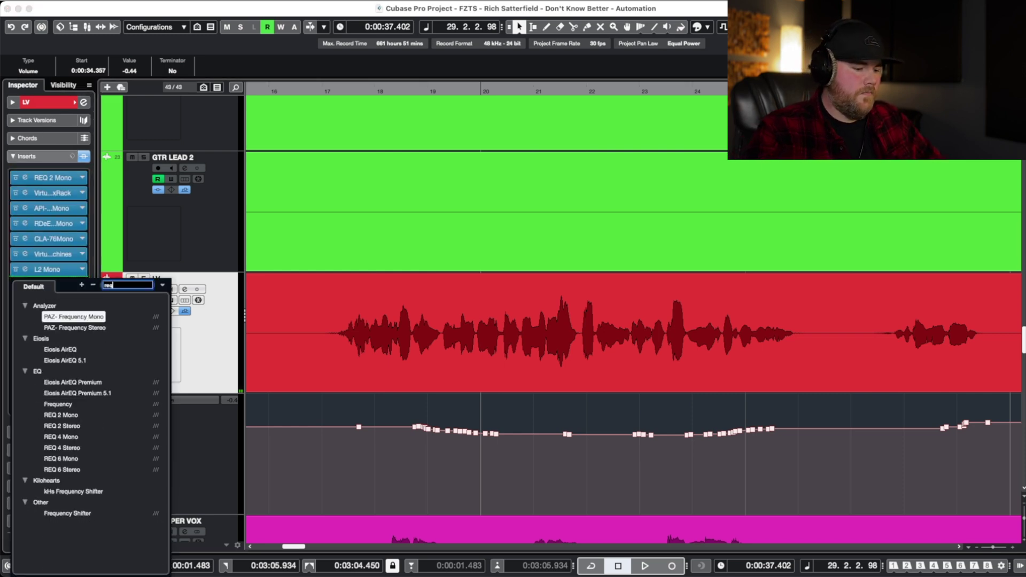
left_click(78, 420)
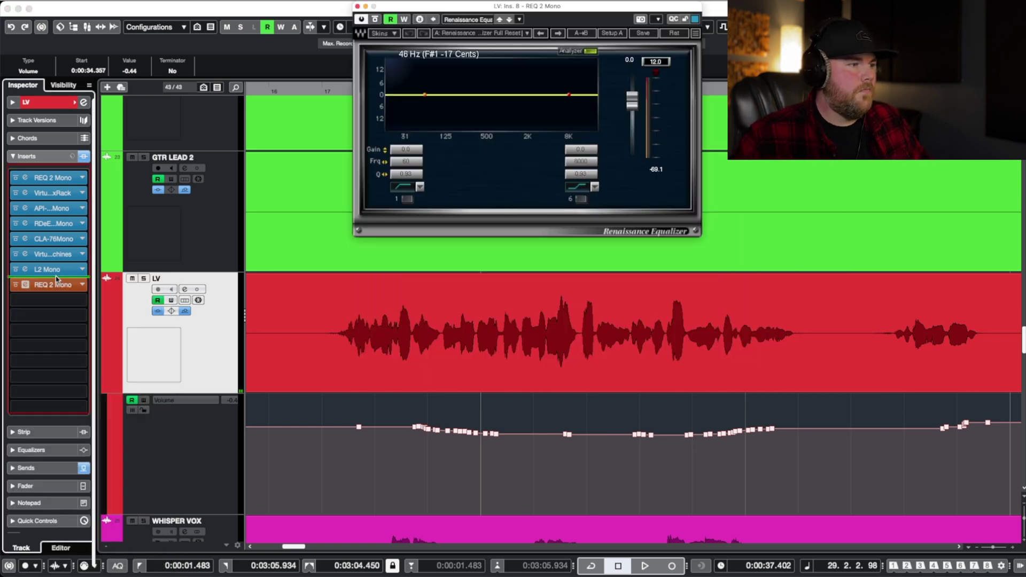
left_click(544, 16)
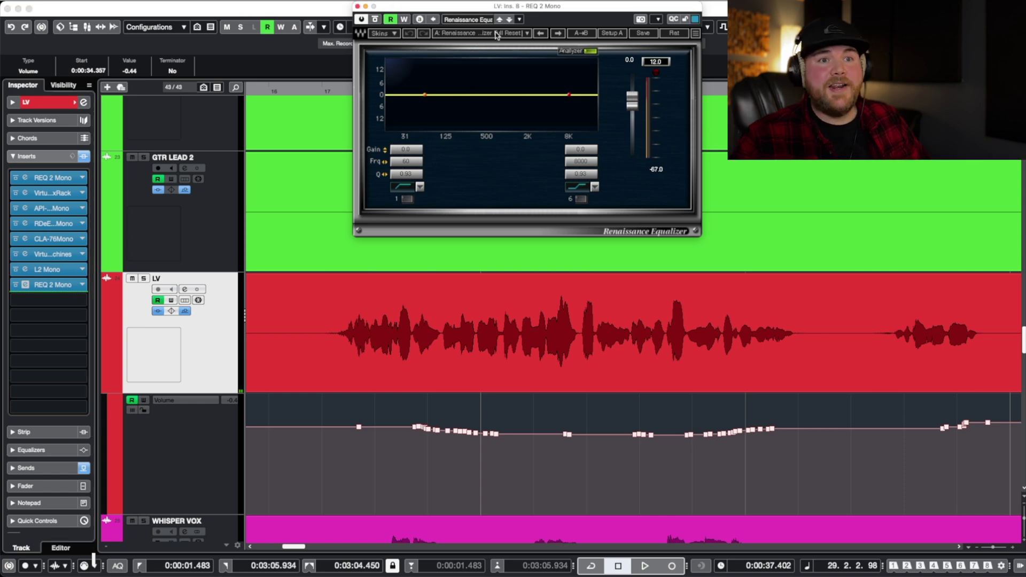
Enable bands 1 and 6 of the new REQ 2 Mono and set band 6 to a low-pass filter
left_click(405, 199)
left_click(580, 199)
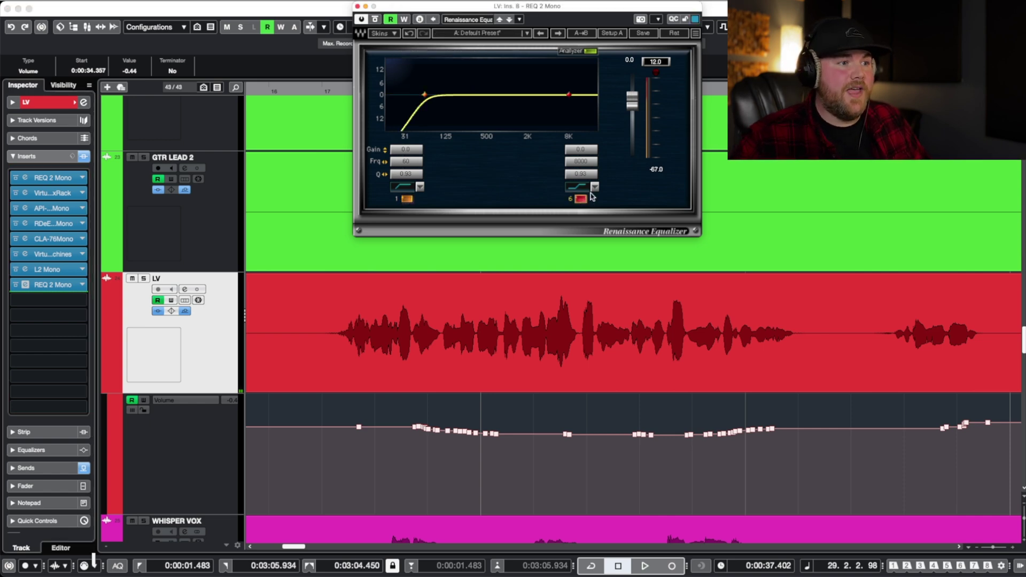
left_click(594, 187)
left_click(610, 224)
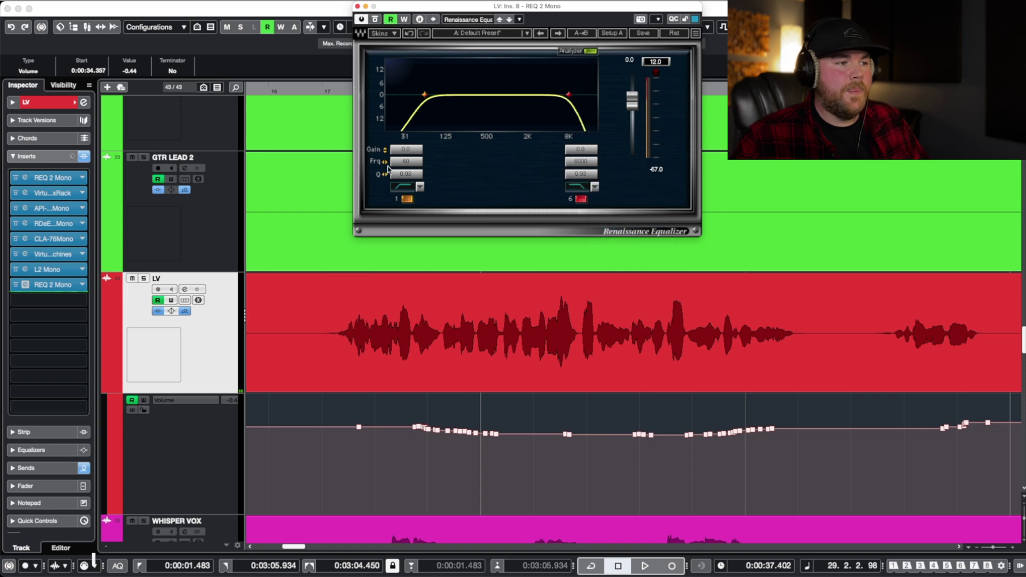
Set the frequencies of both band 1 and band 6 to 1000 Hz in the new equalizer
left_click(401, 162)
type("1000")
key("Return")
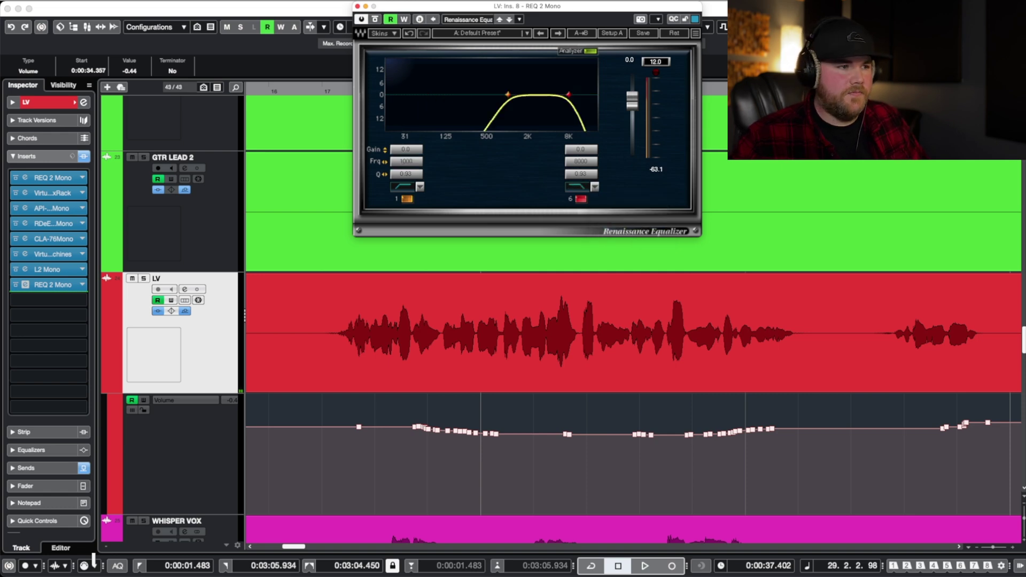
left_click(575, 162)
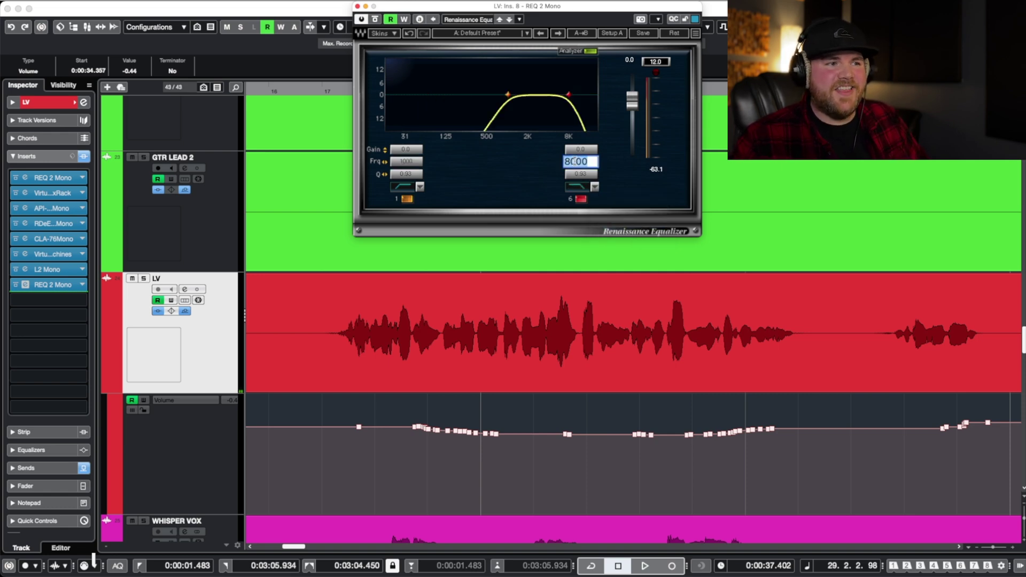
type("100")
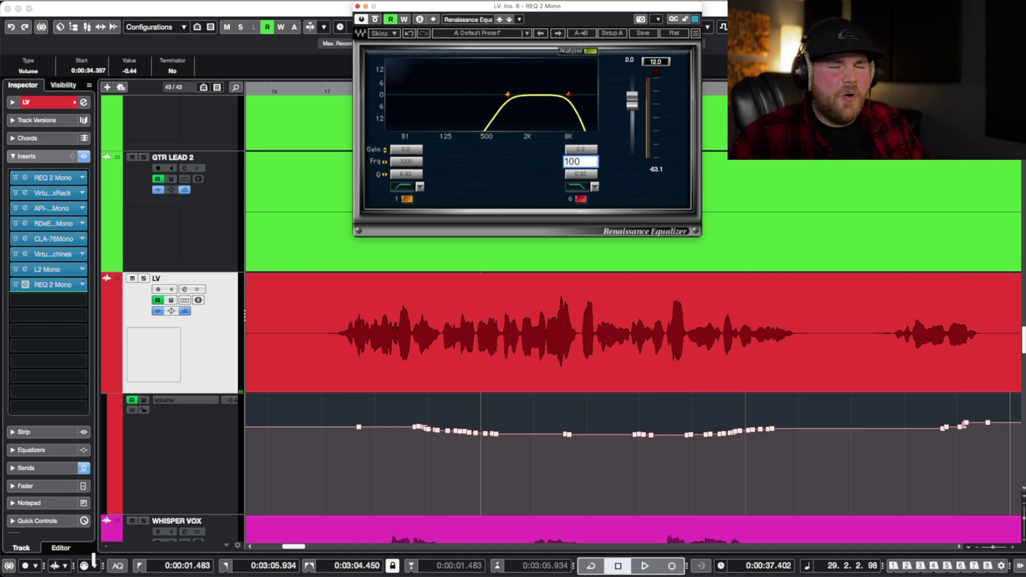
type("0")
key("Return")
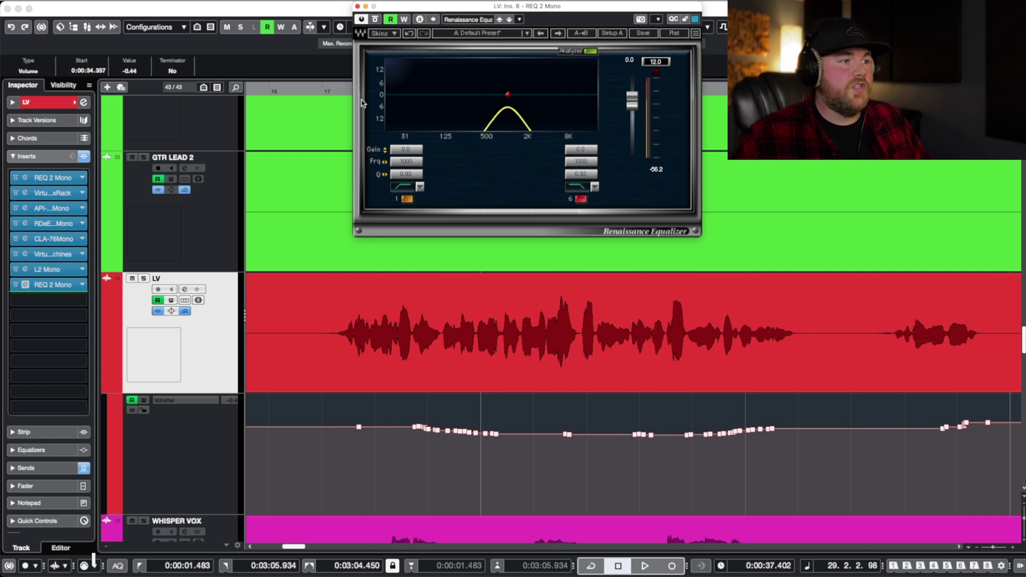
Enable automation writing on LV and record band 1's frequency sweeping from 1000 Hz down to its minimum across the first vocal phrase
left_click(172, 301)
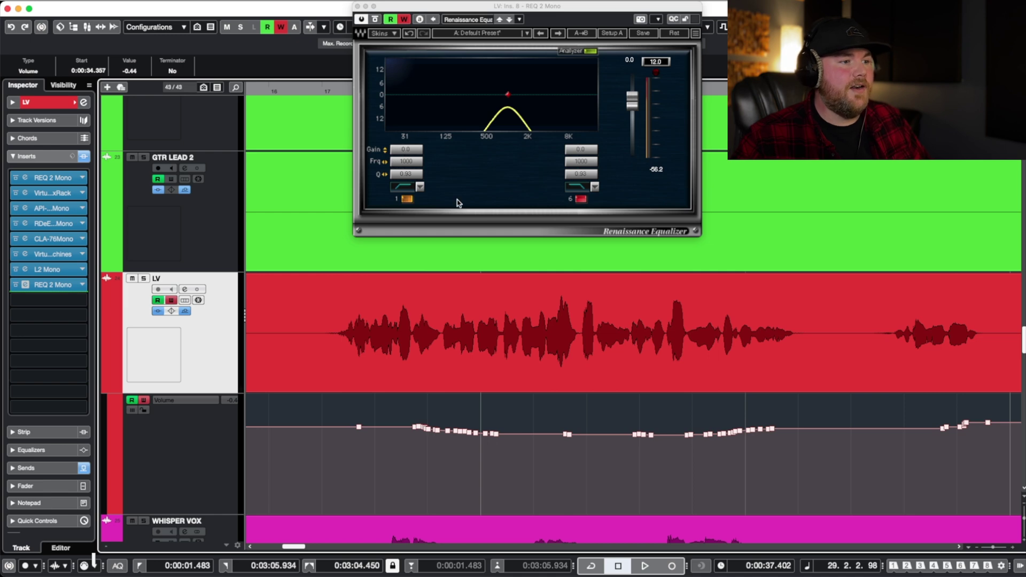
key("space")
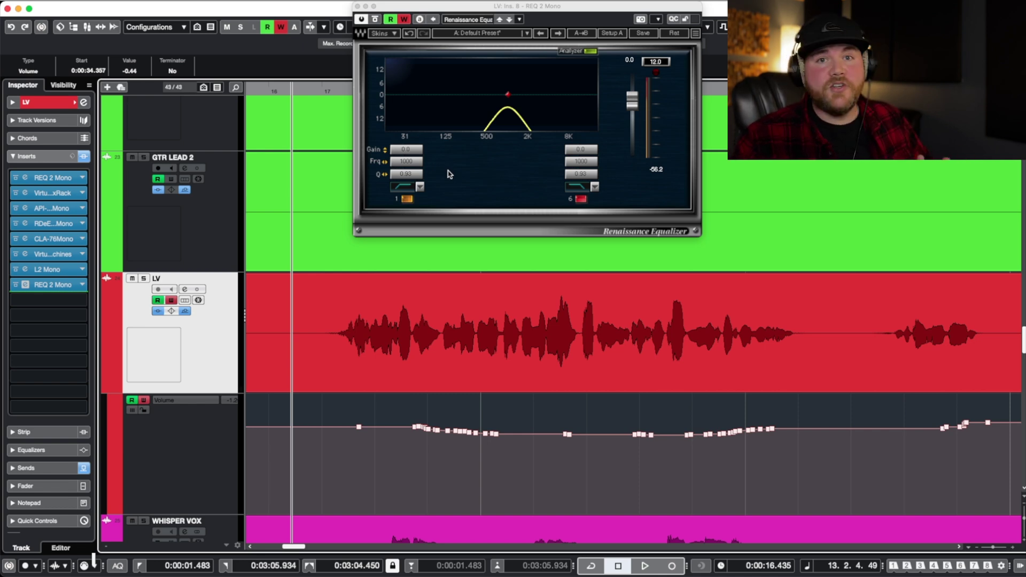
key("space")
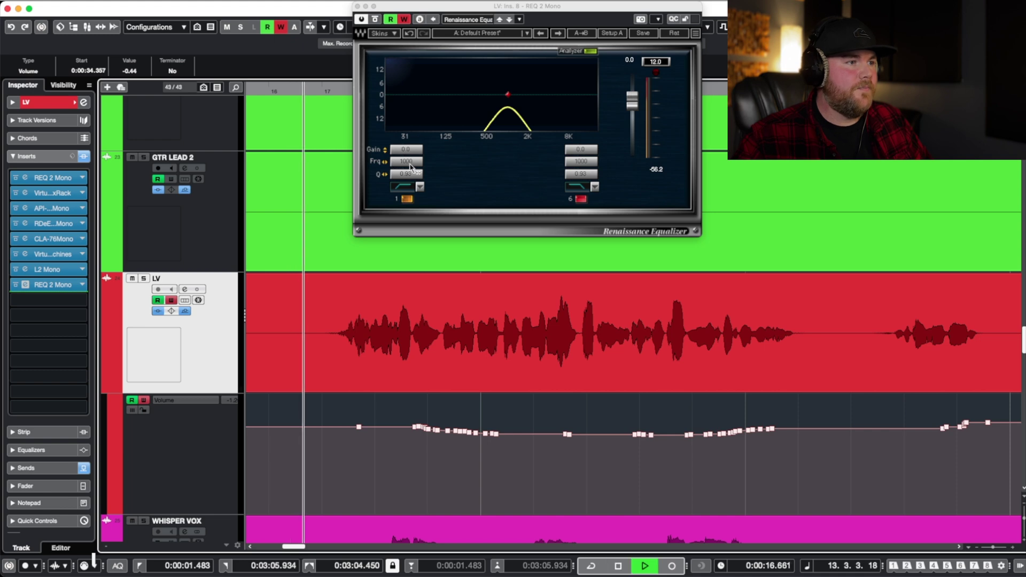
left_click(408, 162)
left_click_drag(408, 161, 345, 162)
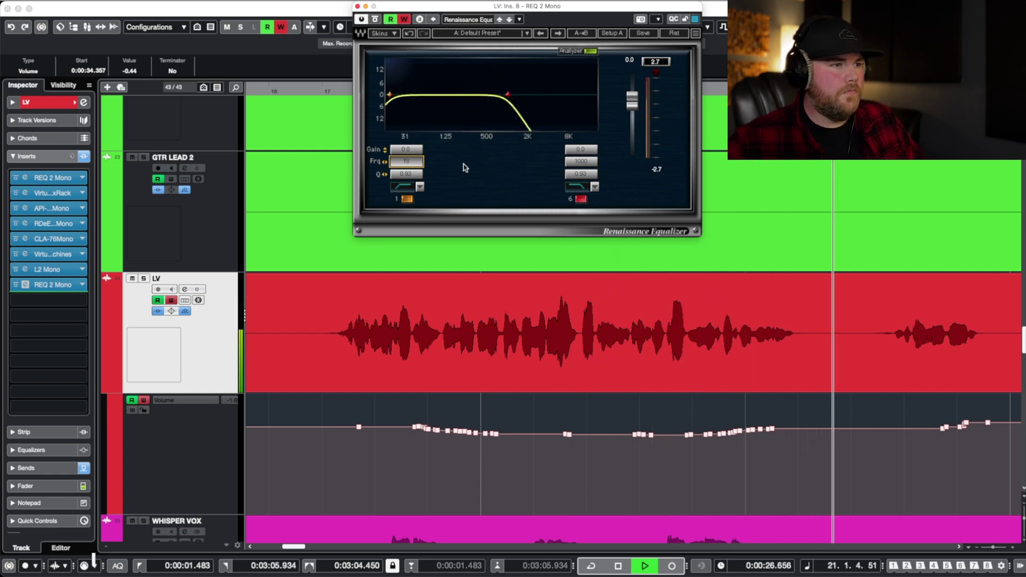
key("space")
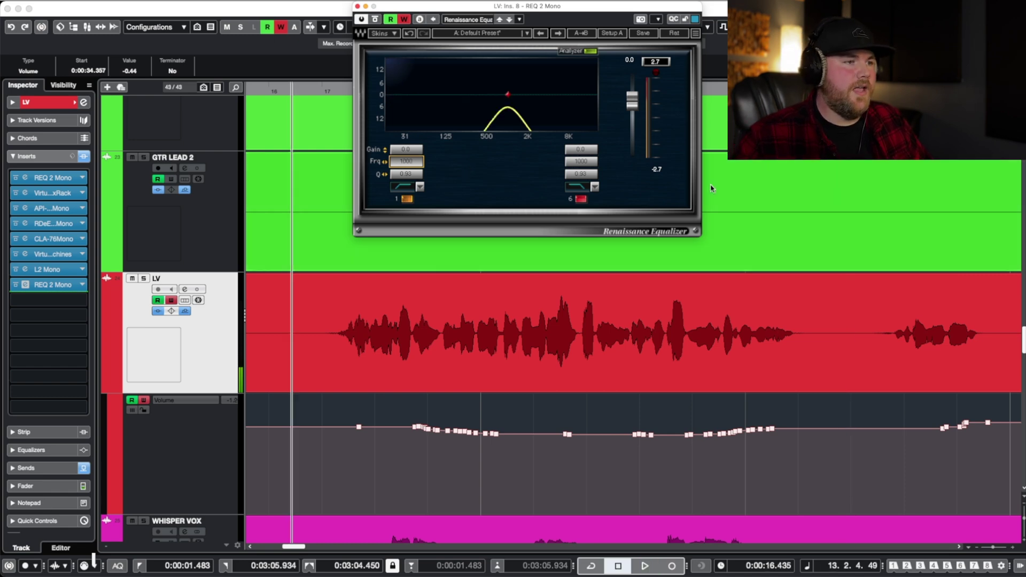
Record band 6's frequency sweeping from 1000 Hz up to the top of its range over the first vocal phrase
key("space")
left_click_drag(577, 166, 603, 178)
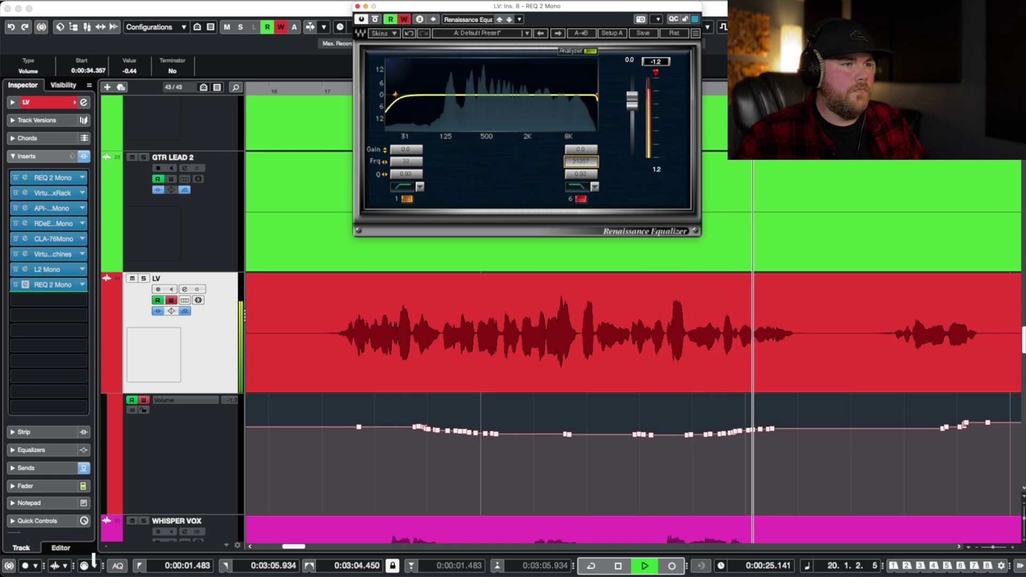
key("space")
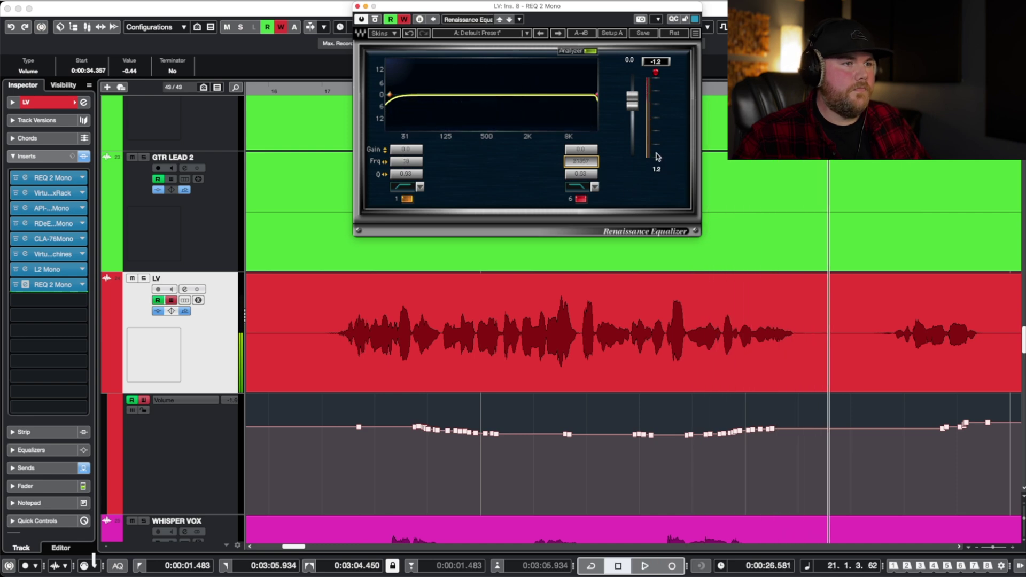
Set the equalizer's output gain to -2 dB and play the first vocal phrase to check the filter sweep
left_click(629, 99)
double_click(629, 100)
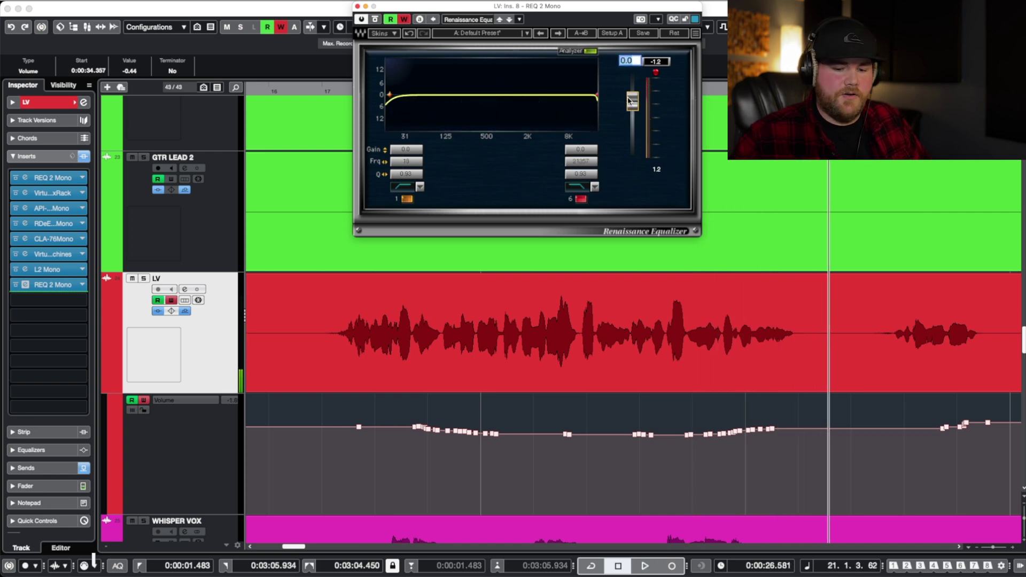
type("-2")
key("Return")
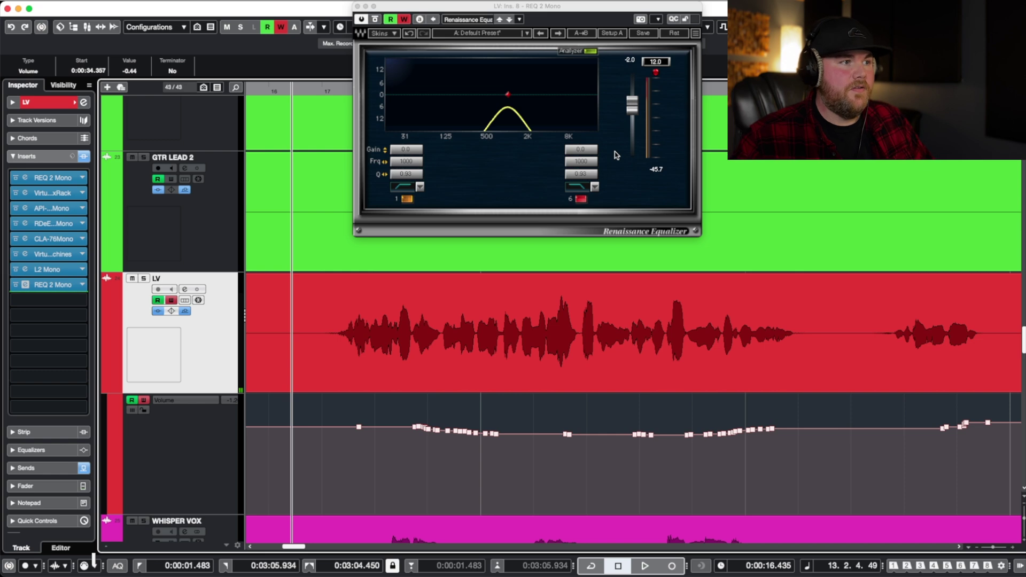
key("space")
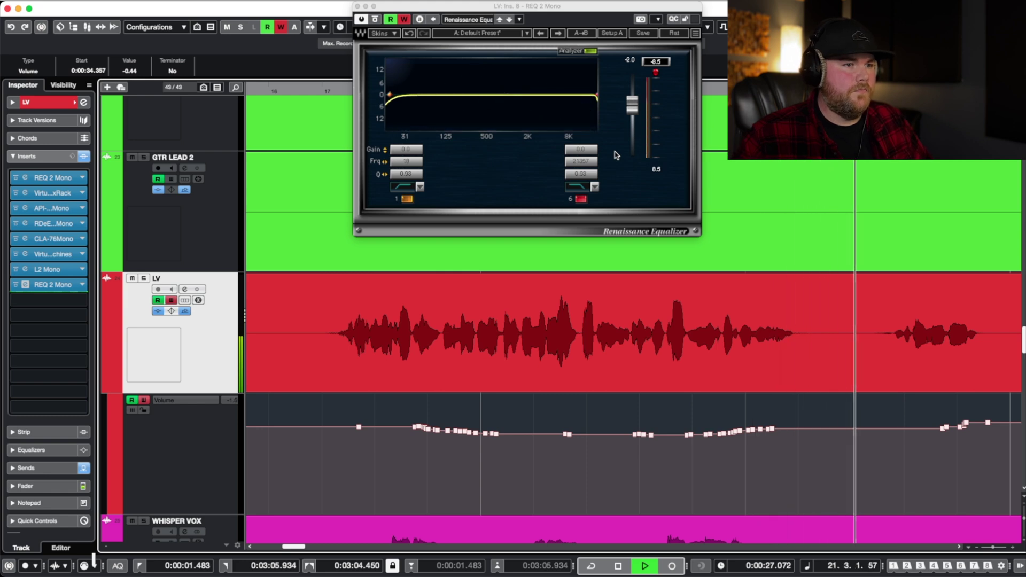
key("space")
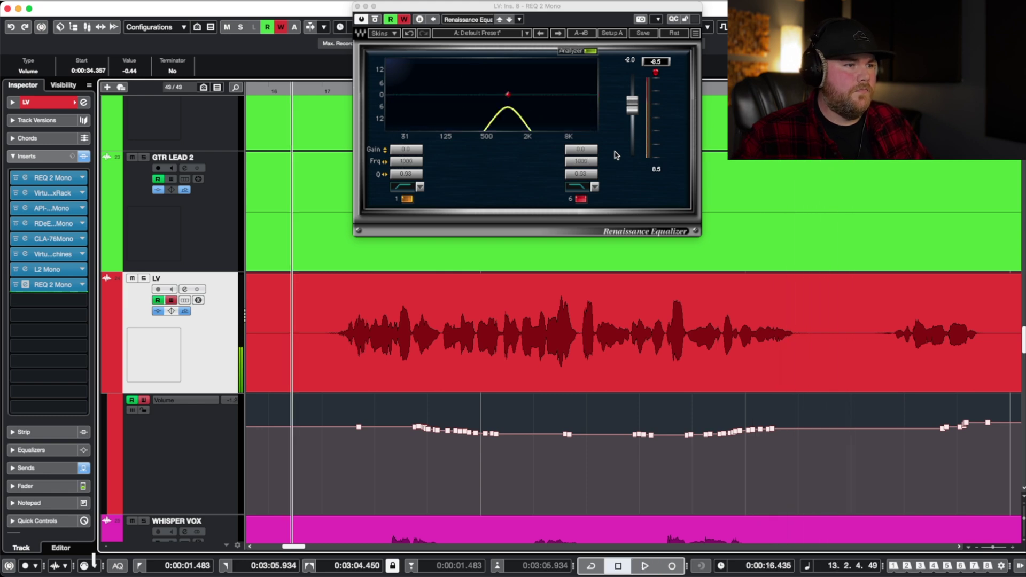
Turn off automation writing on LV and audition the filter sweep over the first phrase with LV temporarily soloed
left_click(172, 301)
left_click(145, 278)
key("space")
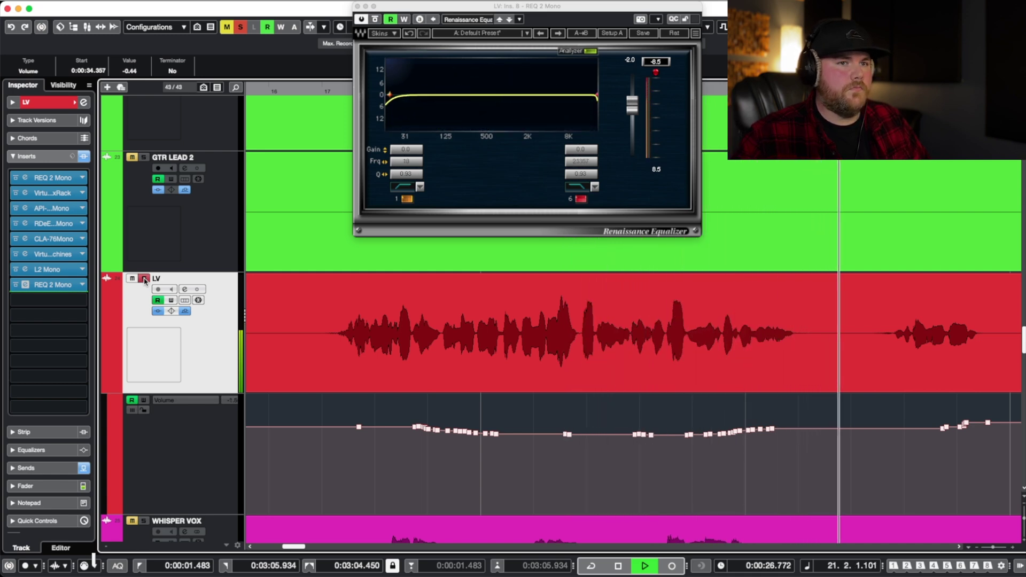
key("space")
left_click(144, 281)
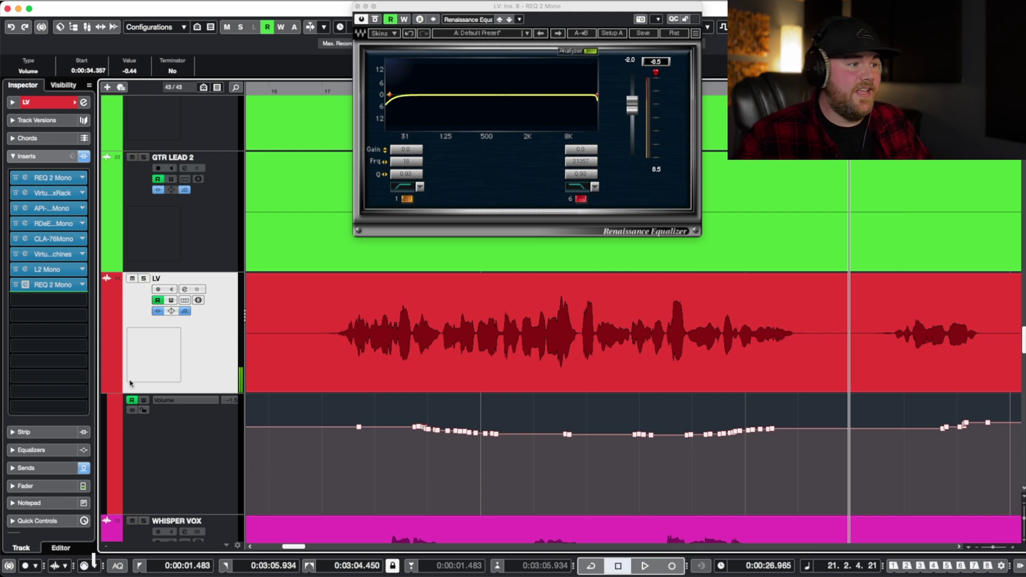
Append an automation lane beneath LV's Volume lane to show the recorded REQ 2 band 1 frequency automation
scroll(130, 383, "down", 3)
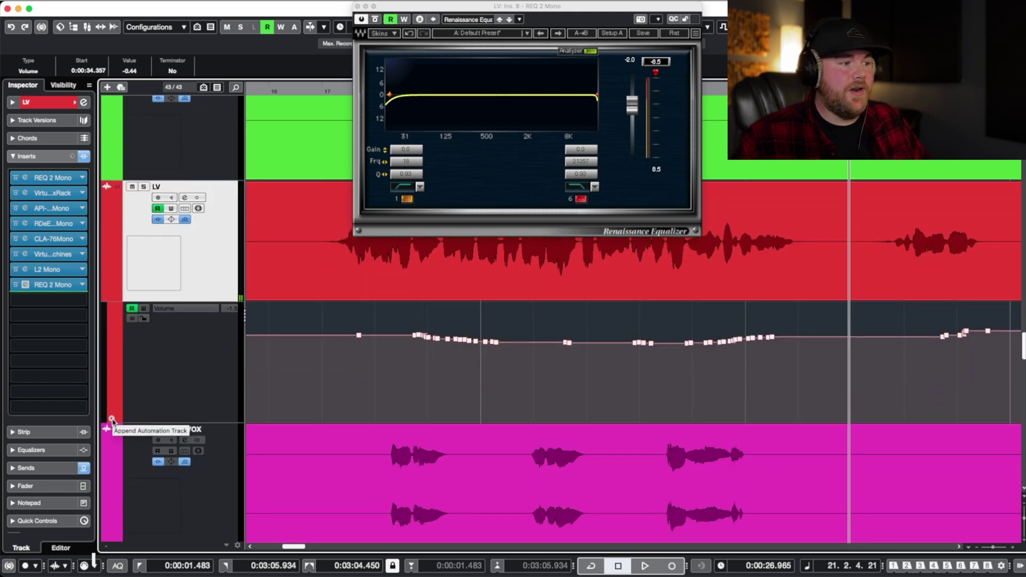
left_click(111, 419)
scroll(163, 395, "down", 3)
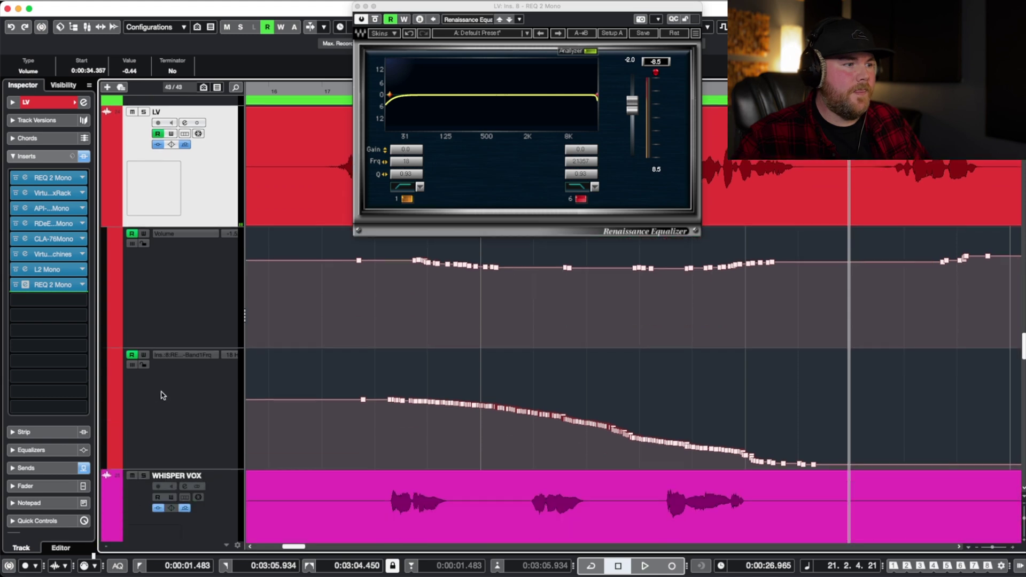
Append a lane for REQ 2's band 6 frequency and add a 1000 Hz point just before 17 seconds in both frequency lanes
scroll(163, 395, "down", 2)
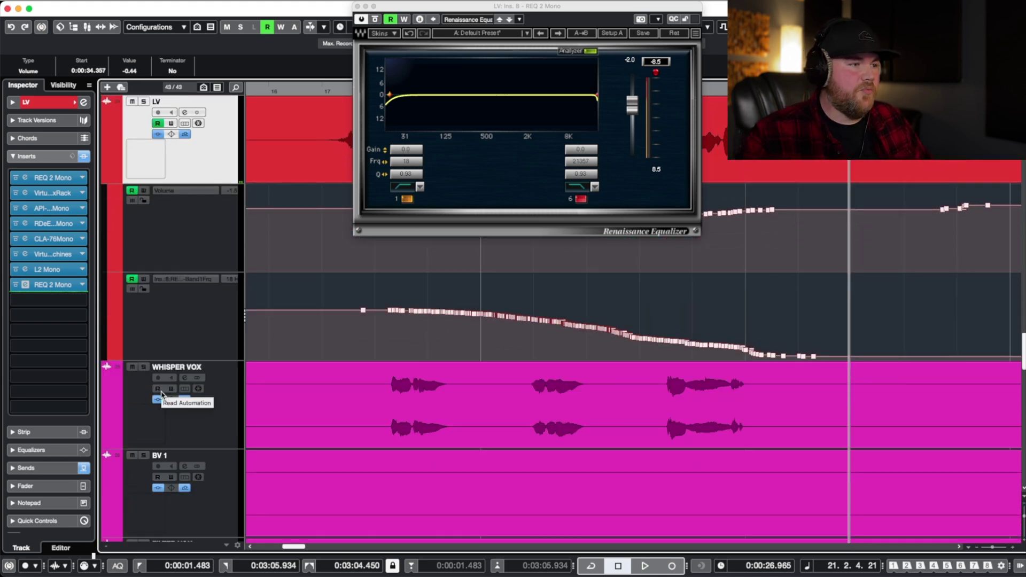
left_click(112, 356)
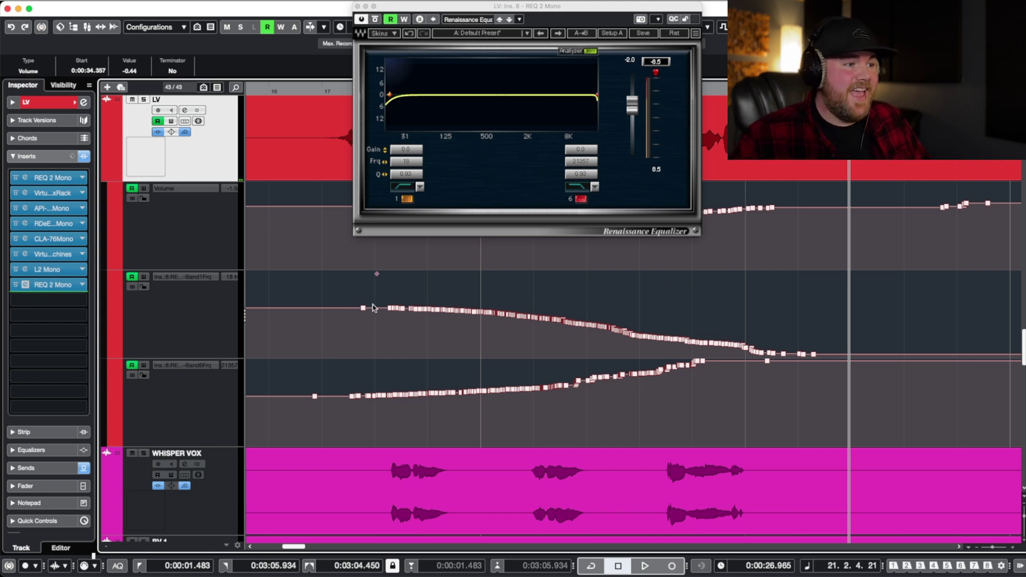
left_click(320, 308)
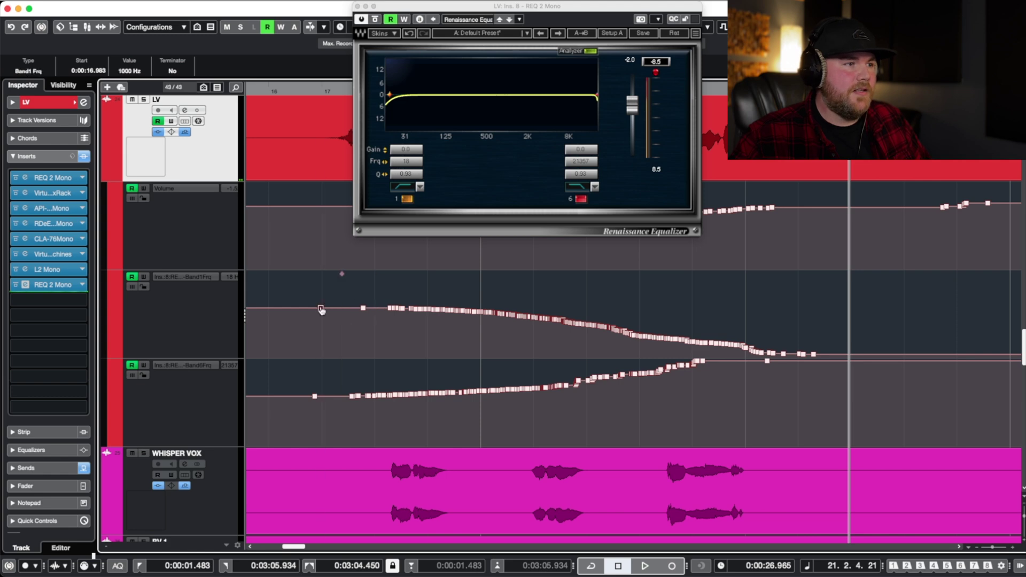
left_click(320, 396)
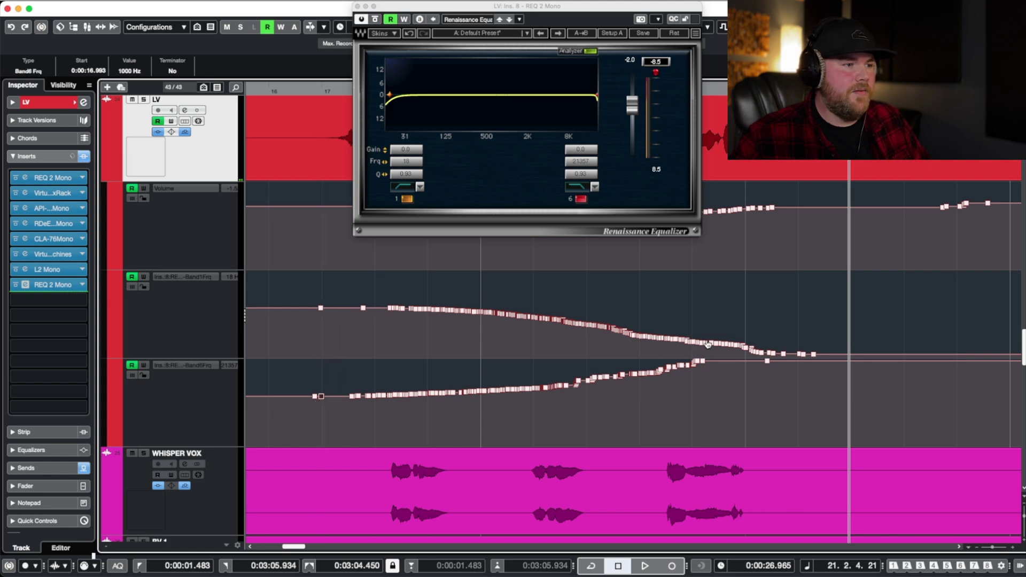
Replace the recorded sweep points with straight ramps ending at about 25.05 seconds, band 1 at its minimum and band 6 at 21357 Hz
left_click_drag(351, 289, 462, 324)
left_click_drag(817, 345, 817, 345)
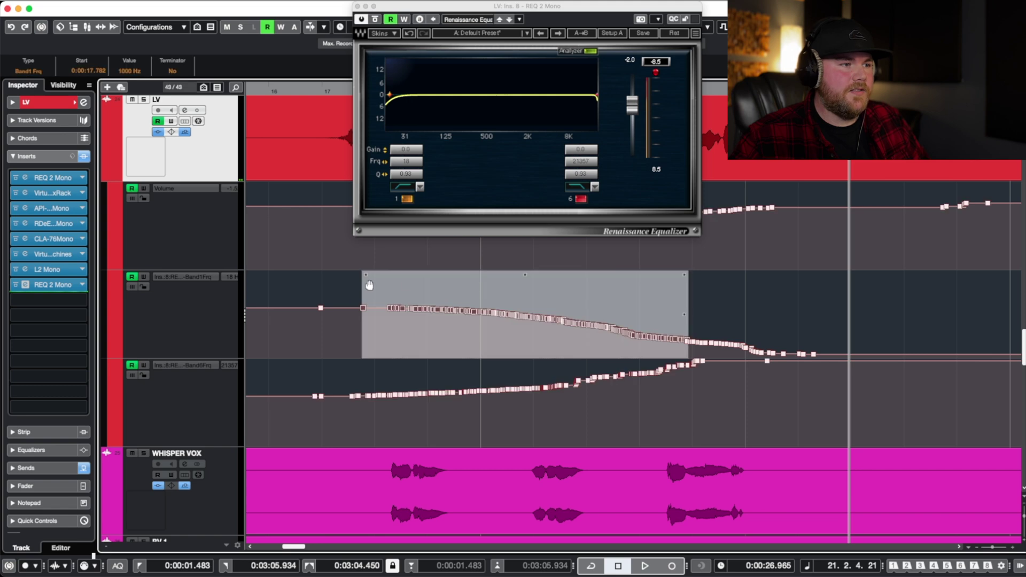
left_click_drag(345, 286, 829, 418)
key("Delete")
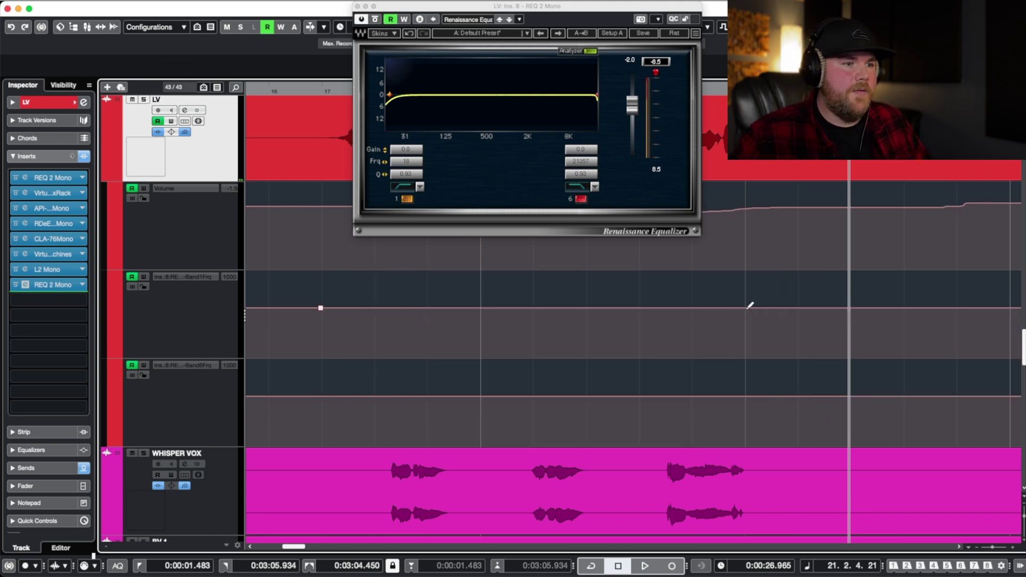
left_click_drag(747, 308, 749, 345)
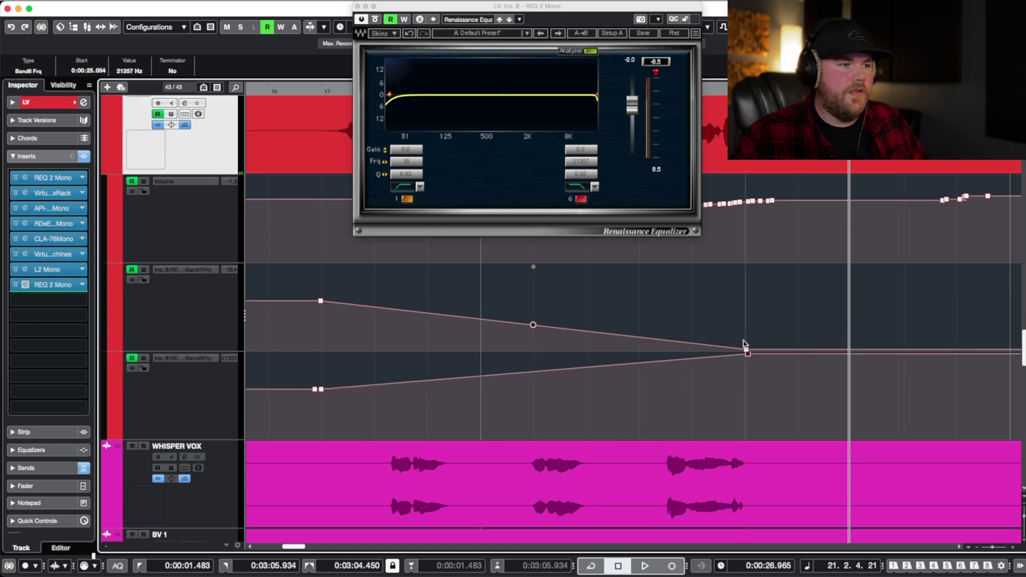
Audition the straight filter sweep from about 16 seconds and align band 6's ramp end point with band 1's at 25.023 seconds
left_click(272, 91)
key("space")
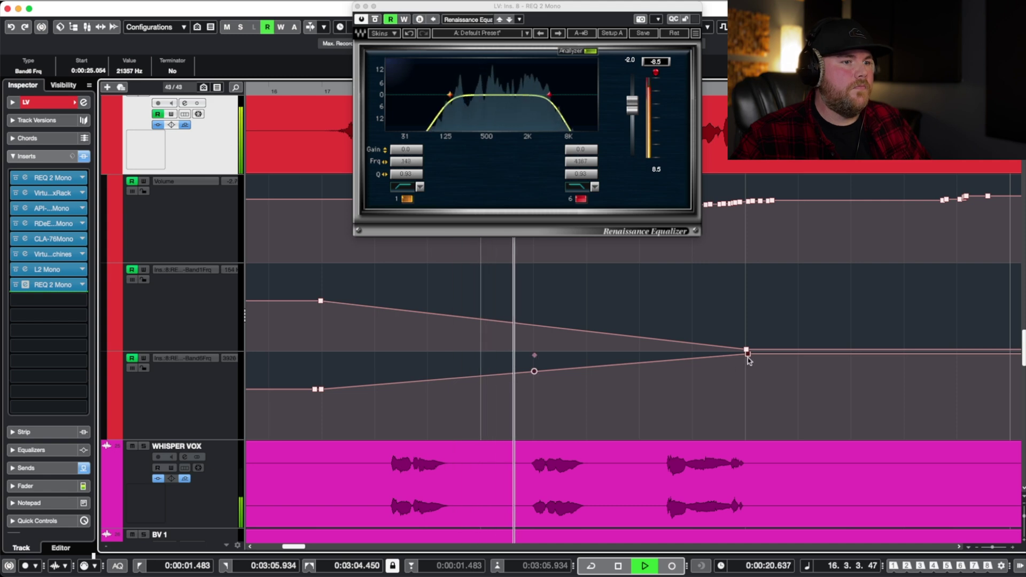
left_click_drag(749, 355, 747, 356)
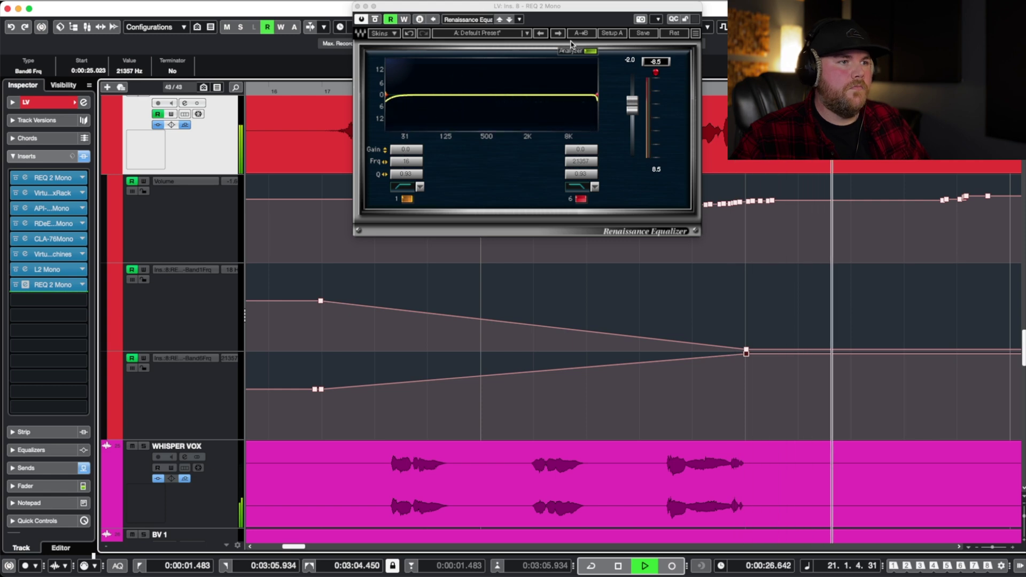
key("space")
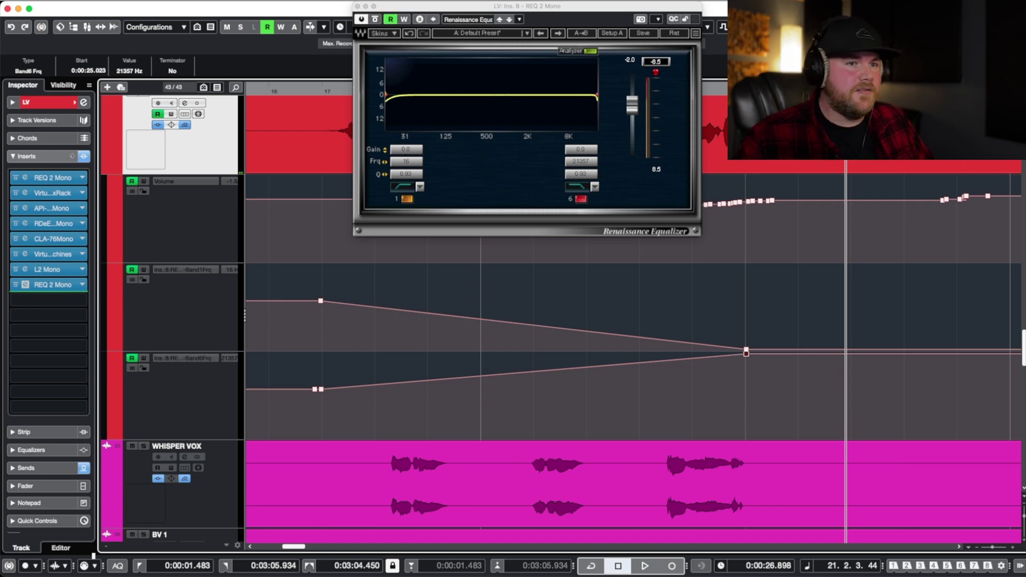
Browse the full list of parameters that the band 6 lane can automate, expanding the inserts and picking Virtual Mix Rack
left_click(174, 358)
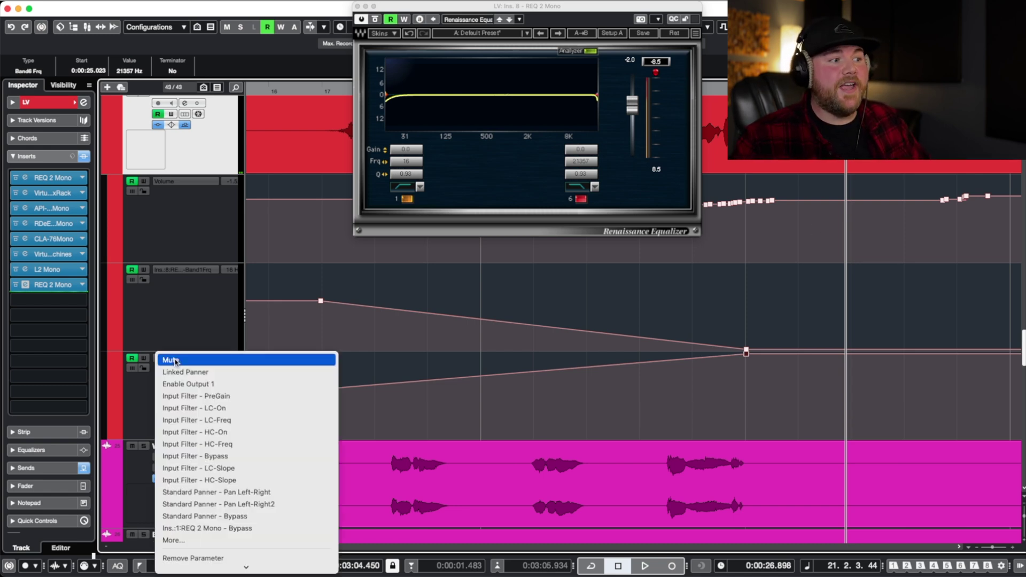
scroll(187, 491, "down", 3)
left_click(185, 476)
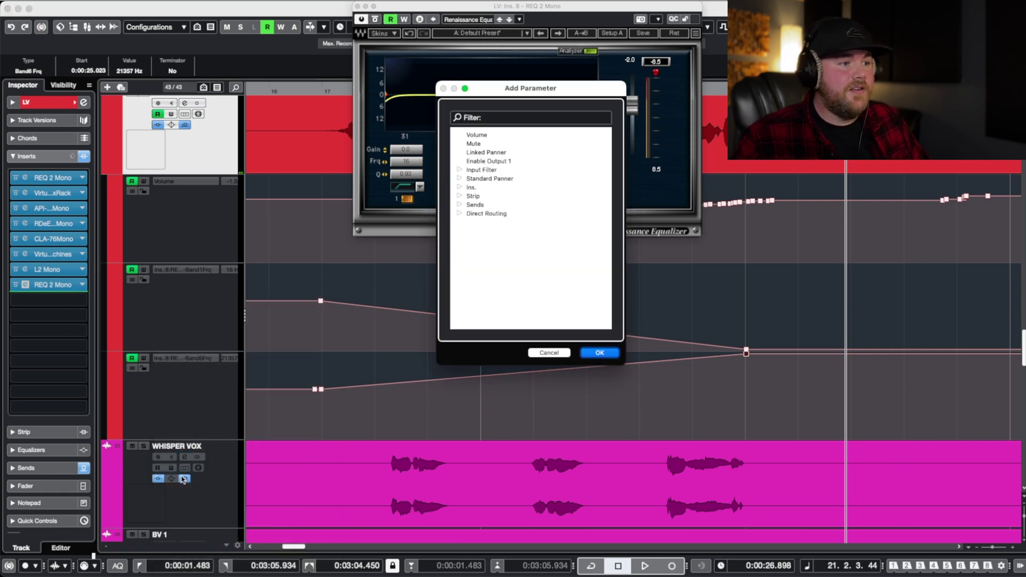
left_click(459, 188)
double_click(500, 205)
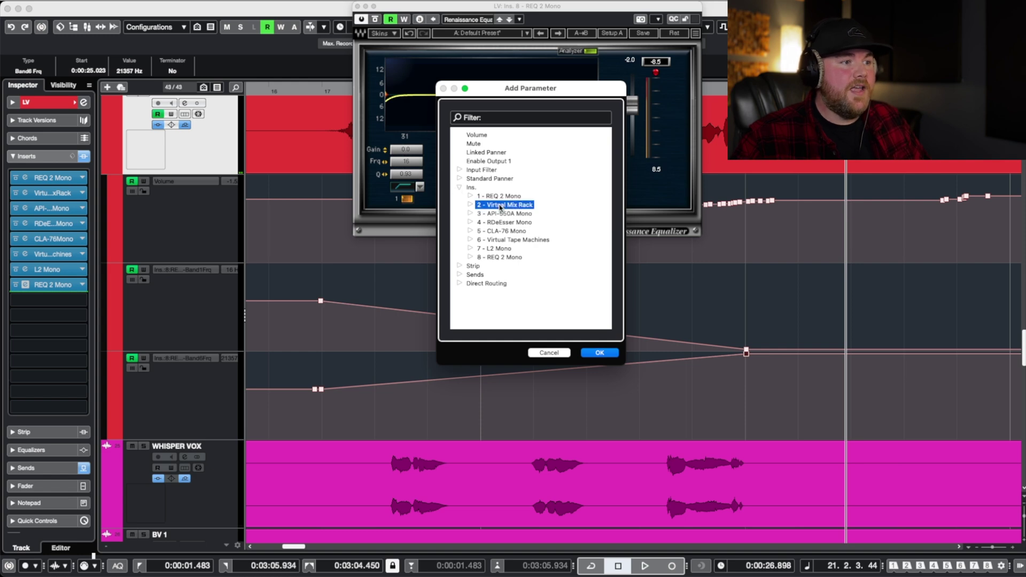